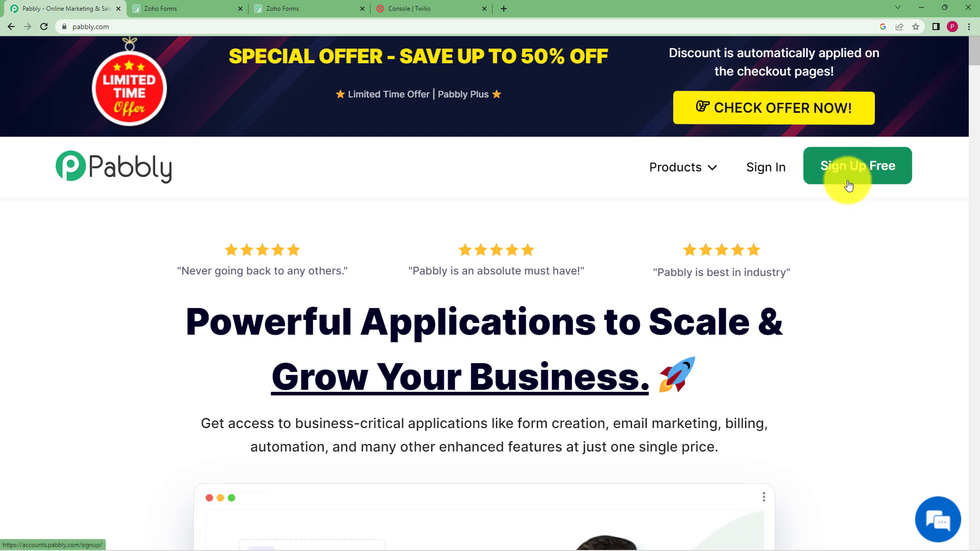
Step: Sign in to Pabbly with Google and open Pabbly Connect from the apps list
click(776, 175)
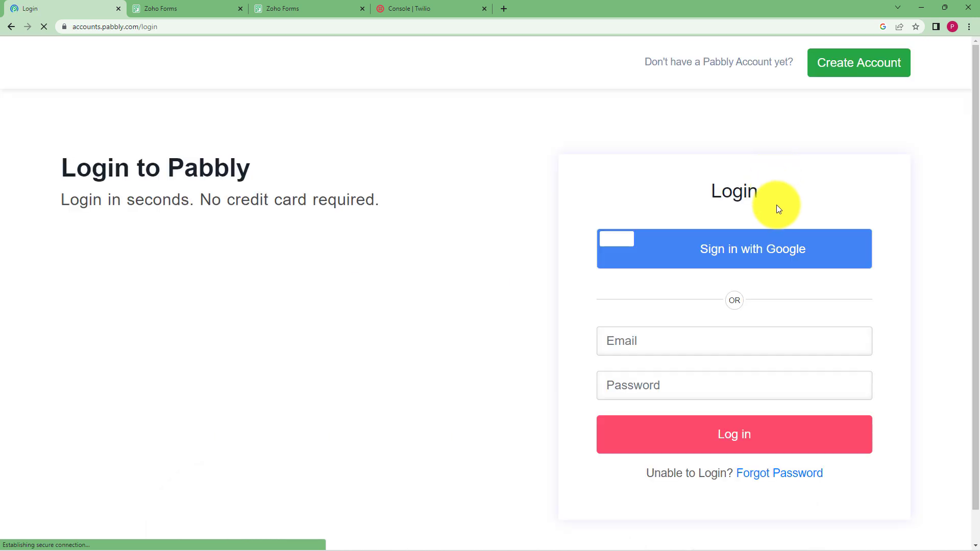
click(779, 251)
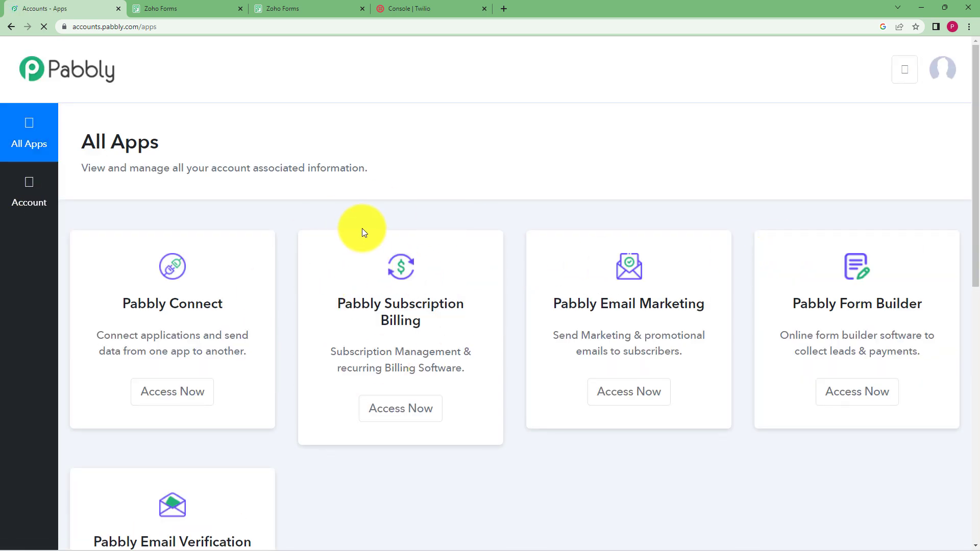
scroll(383, 185, down, 2)
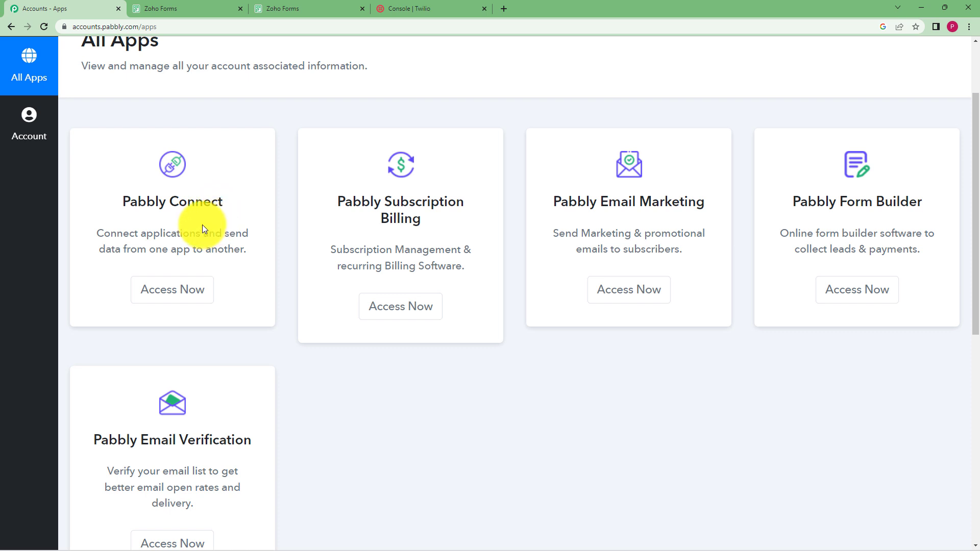
click(195, 286)
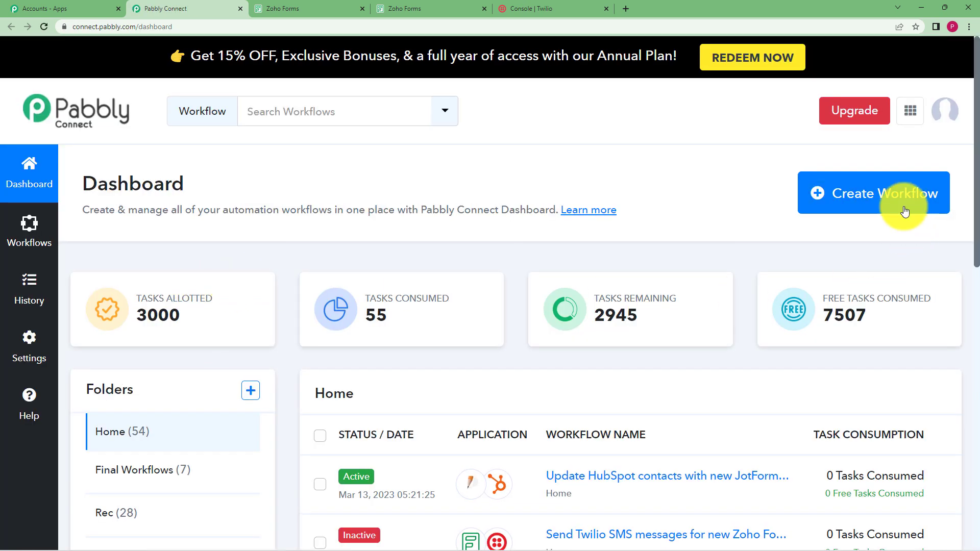
Step: Create a new workflow named "Send SMS from Twilio for submission in Zoho Forms"
click(859, 204)
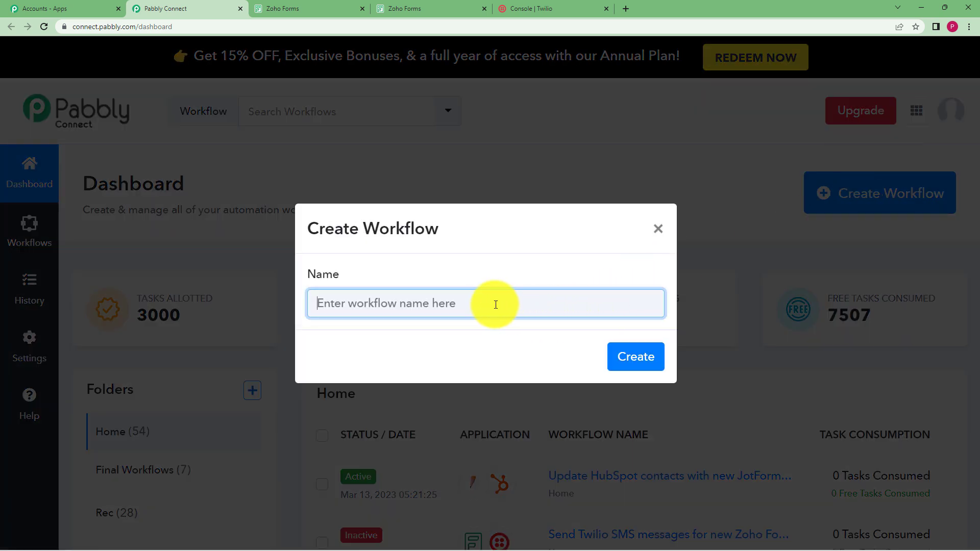
text(S)
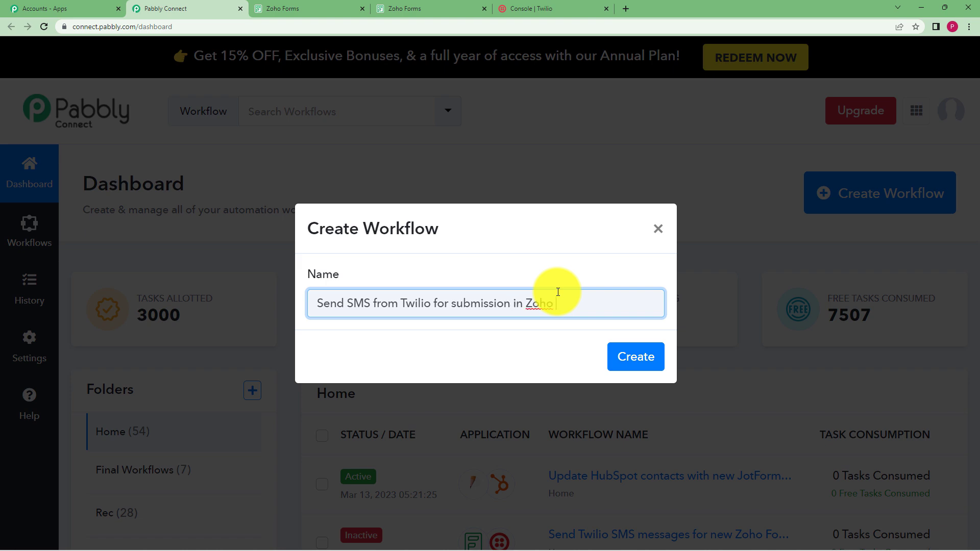
click(613, 350)
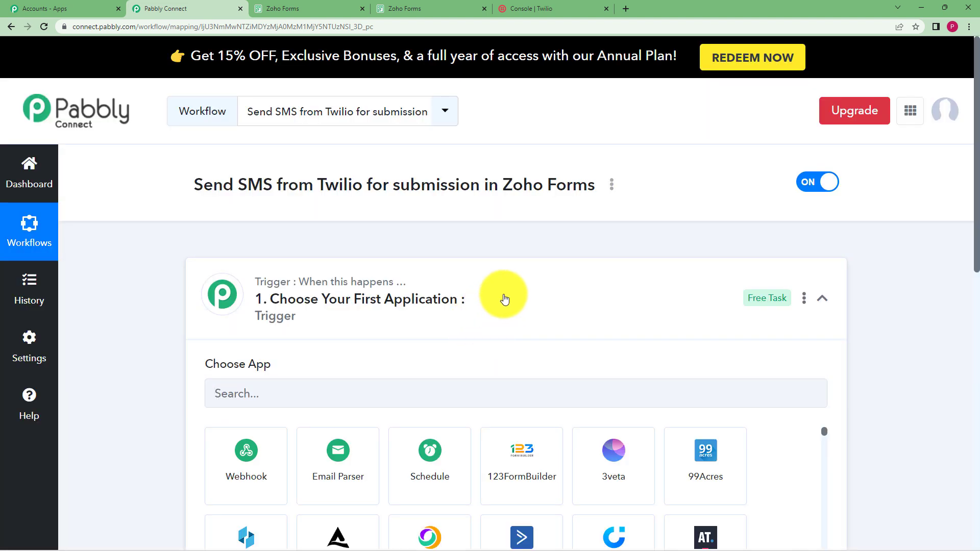
Step: Examine the empty trigger and action blocks of the new workflow
click(504, 298)
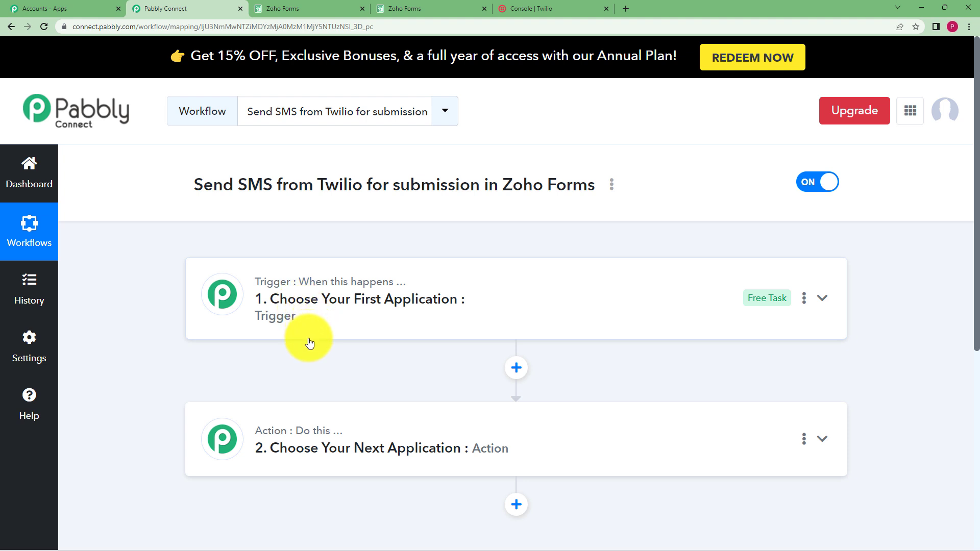
scroll(214, 294, down, 1)
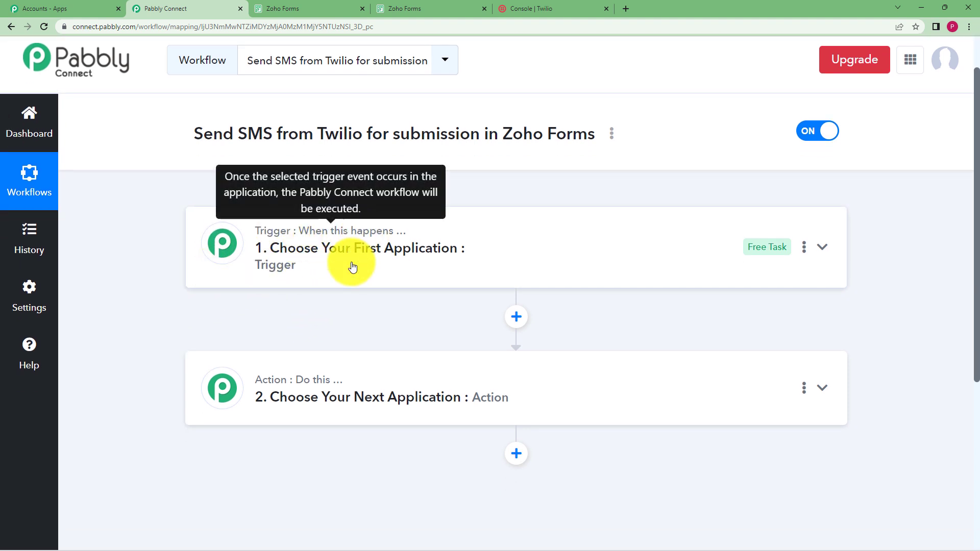
mouse_move(322, 387)
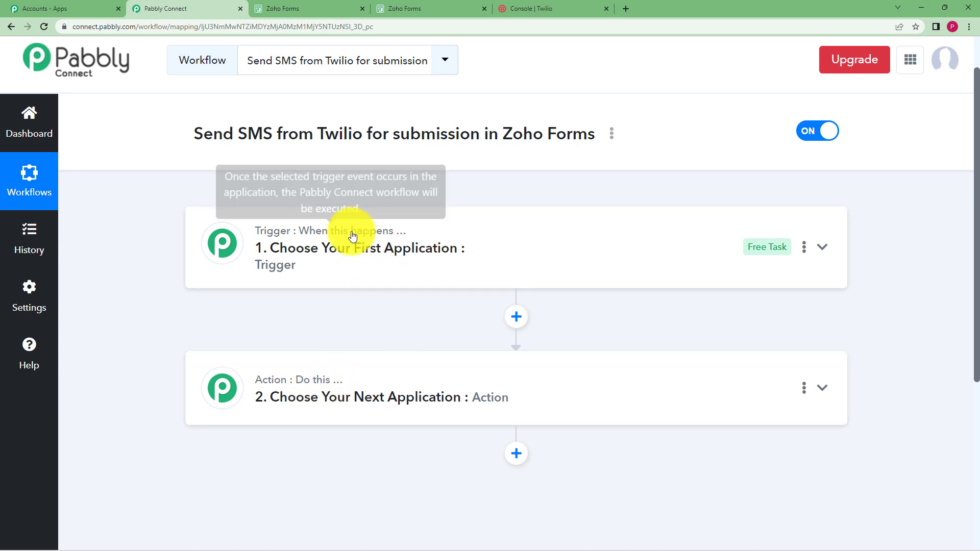
click(342, 256)
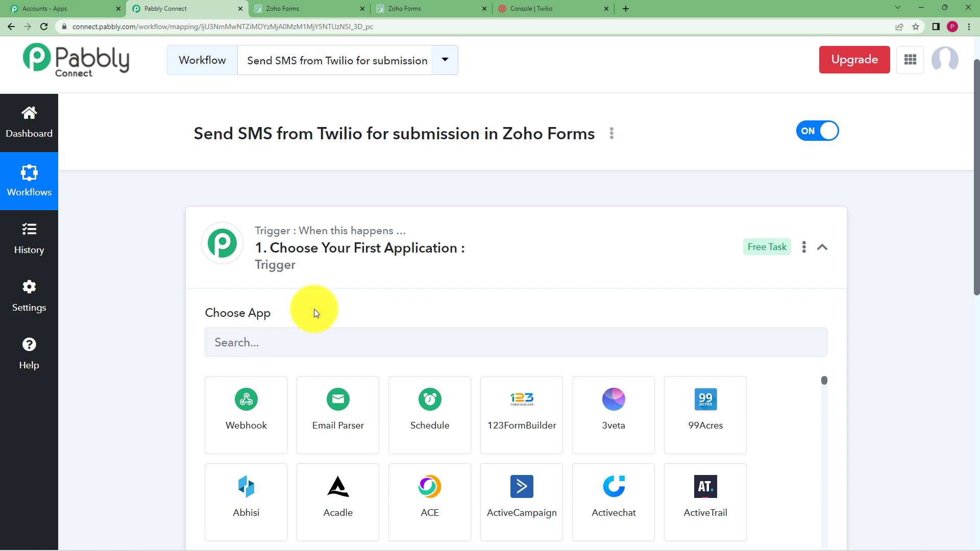
click(265, 266)
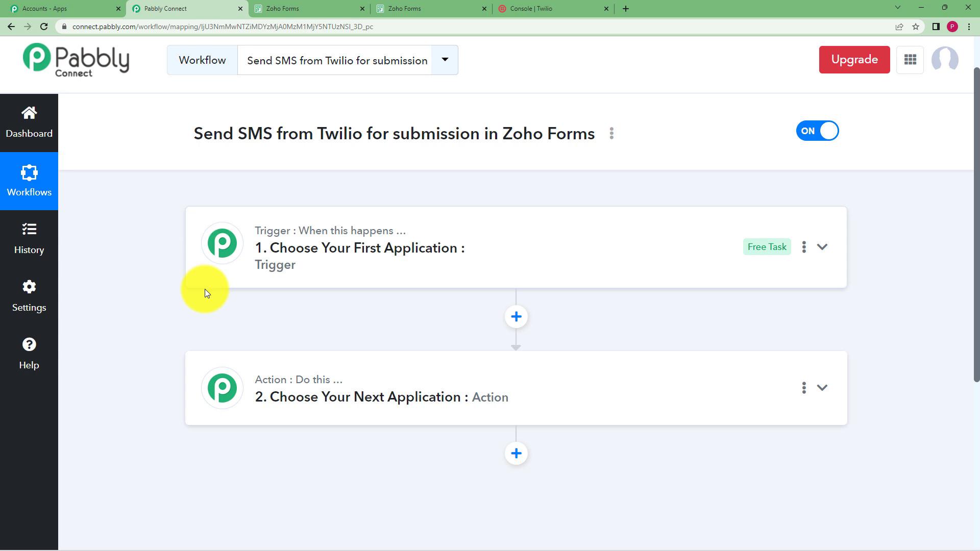
click(258, 404)
scroll(214, 385, down, 1)
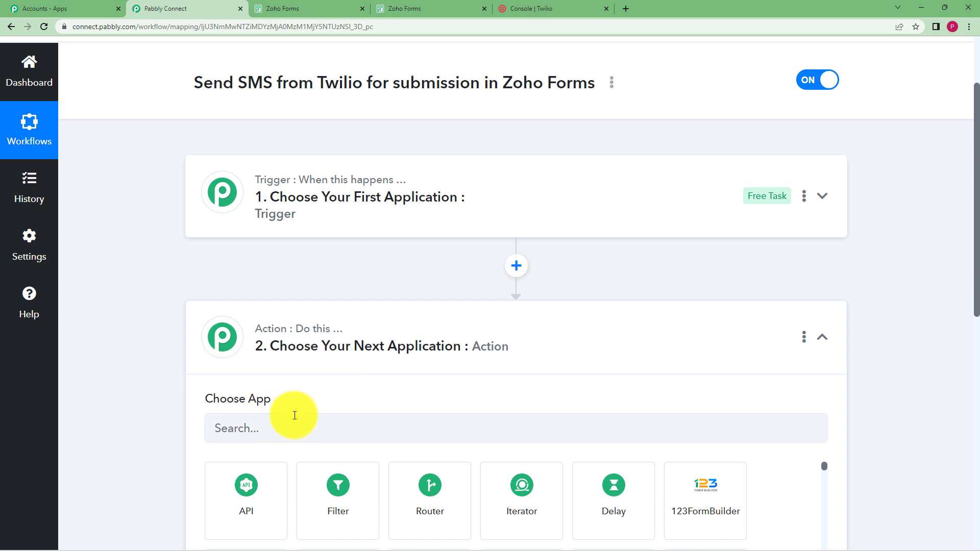
click(350, 345)
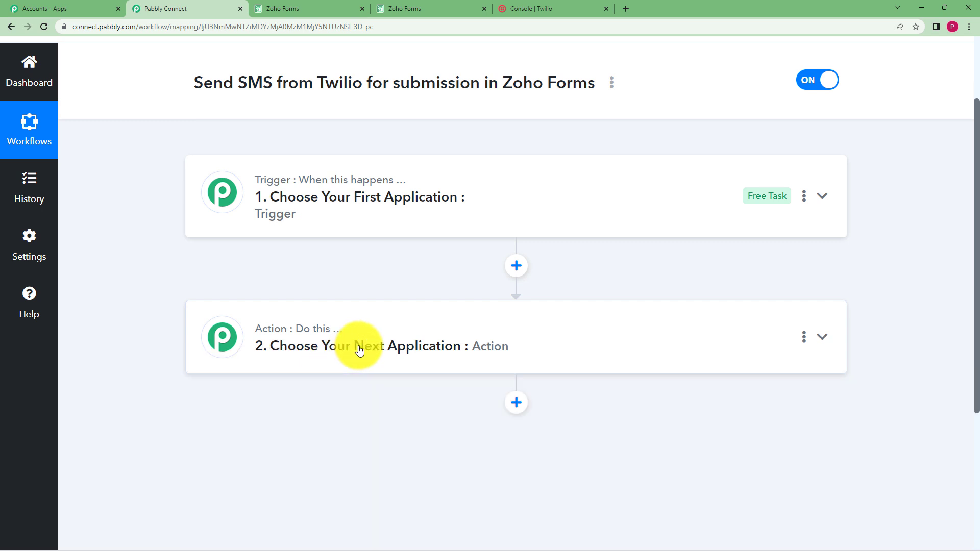
scroll(367, 234, up, 1)
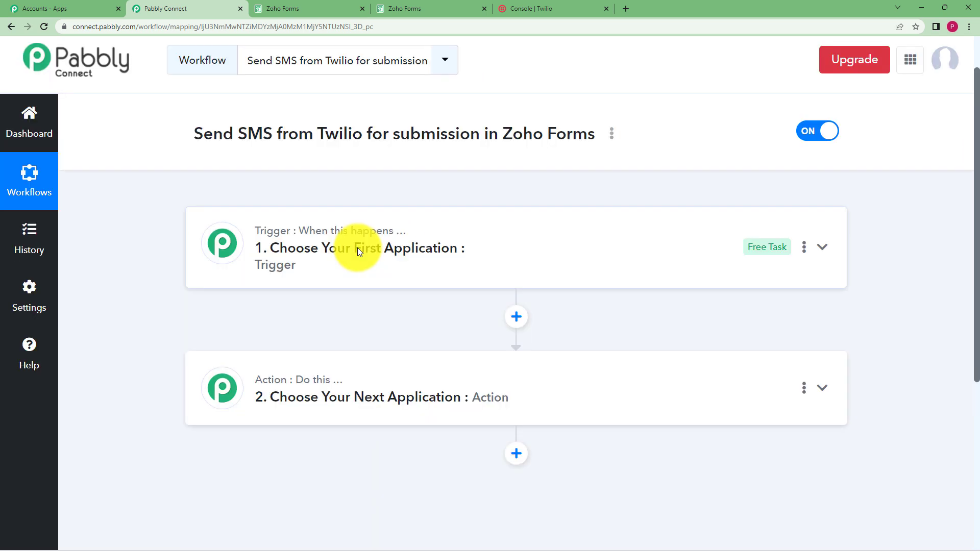
Step: Set the trigger app to Zoho Forms with the New Form Submitted trigger event
click(358, 248)
text(Zho)
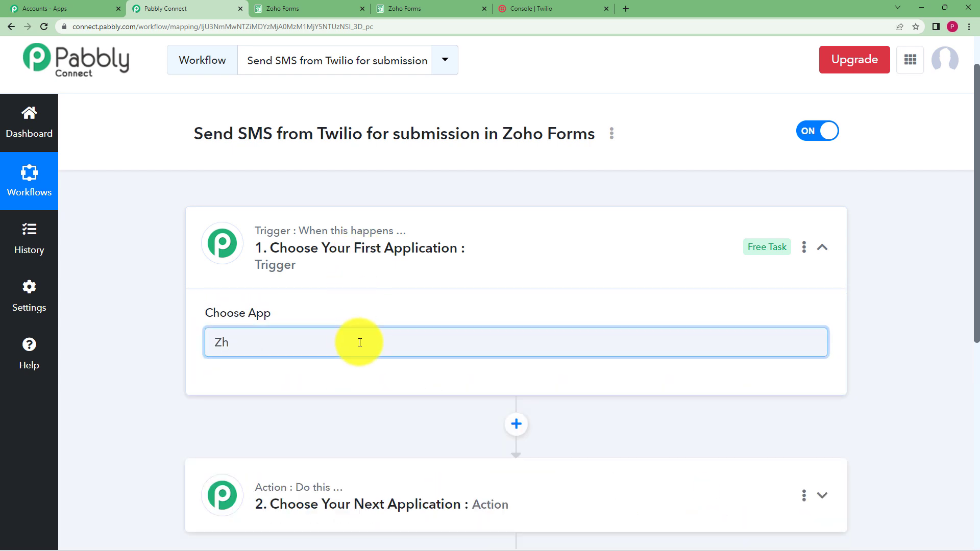
key(BackSpace)
text(oho)
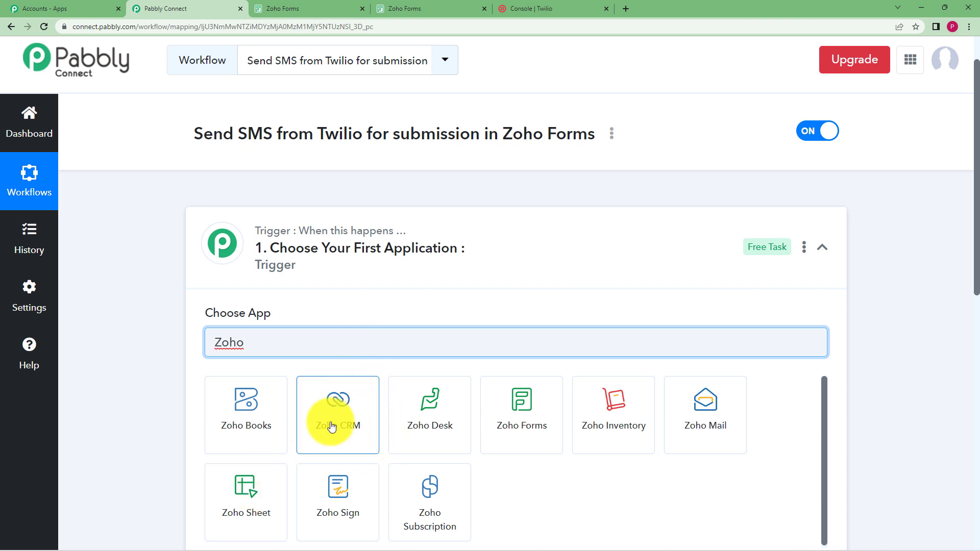
click(526, 418)
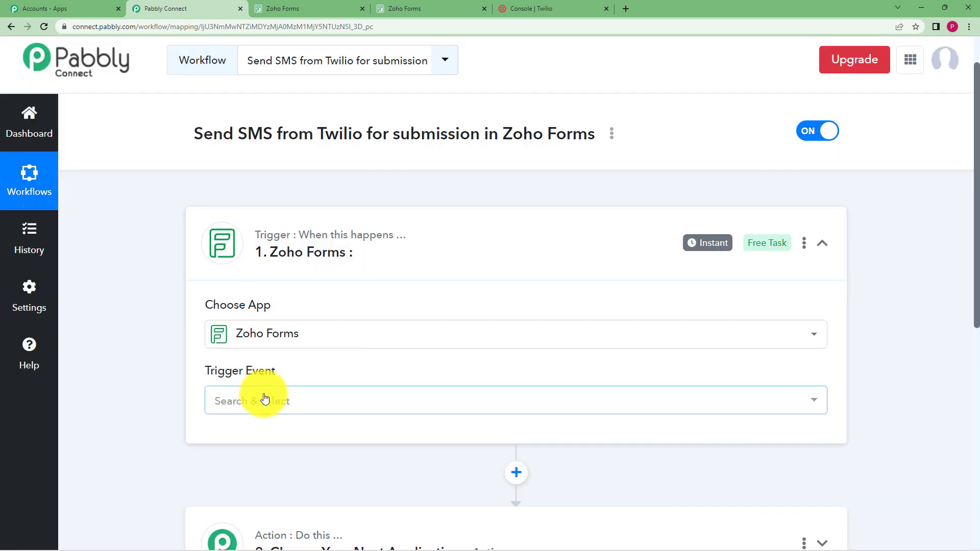
click(262, 399)
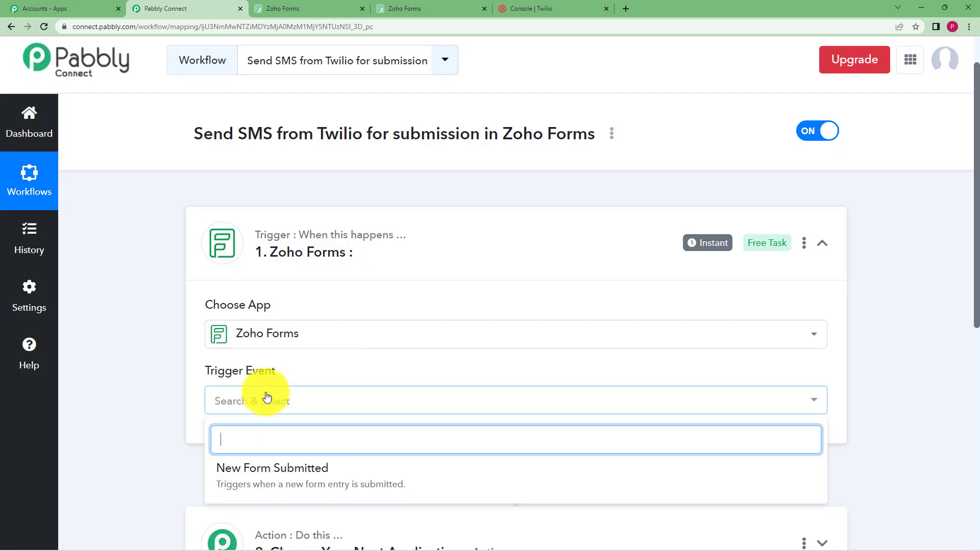
click(289, 478)
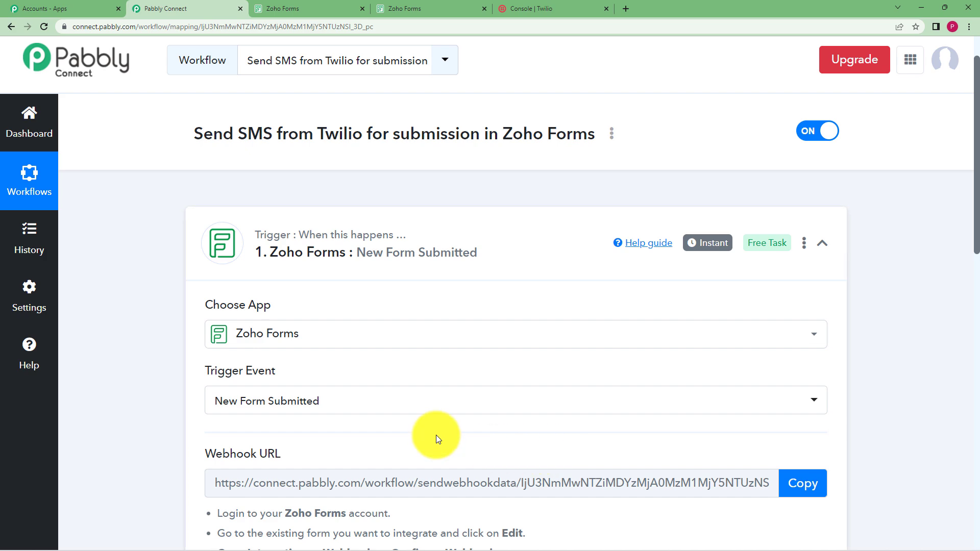
Step: Open the webhook configuration in the integrations of the Pollution survey form in Zoho Forms
scroll(160, 347, down, 2)
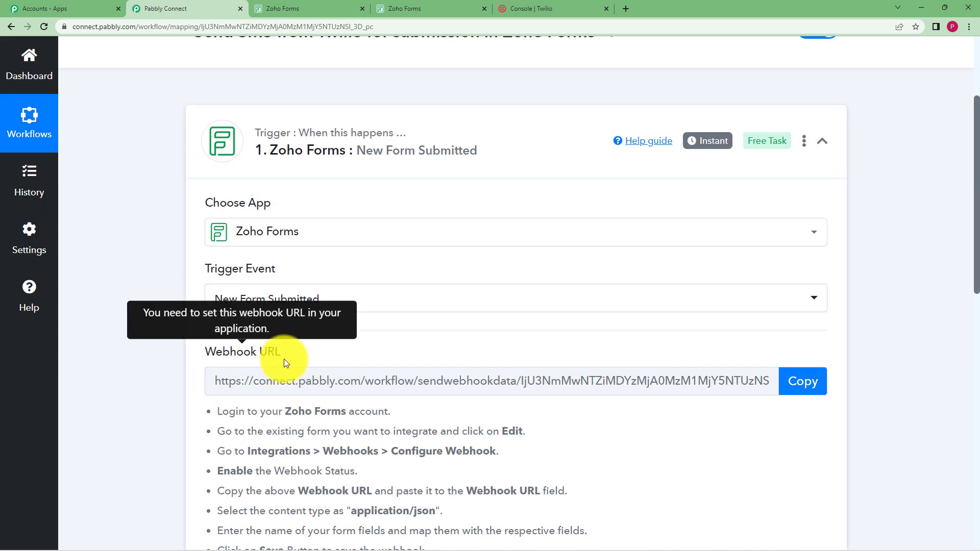
scroll(495, 377, down, 3)
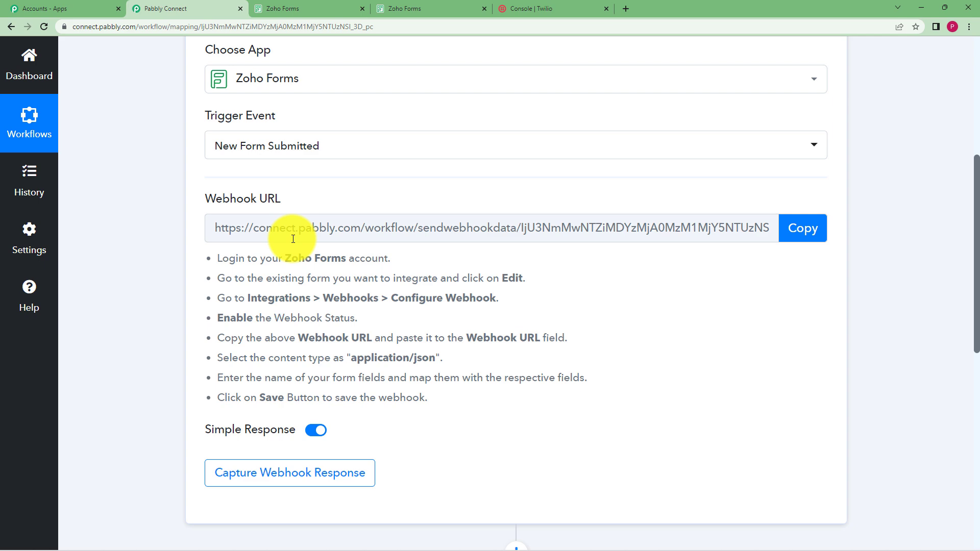
click(286, 8)
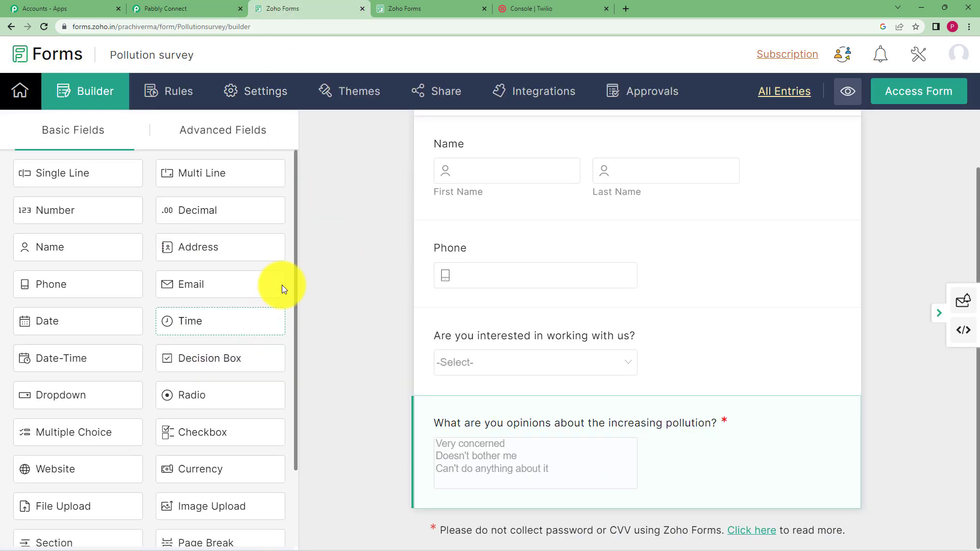
click(557, 6)
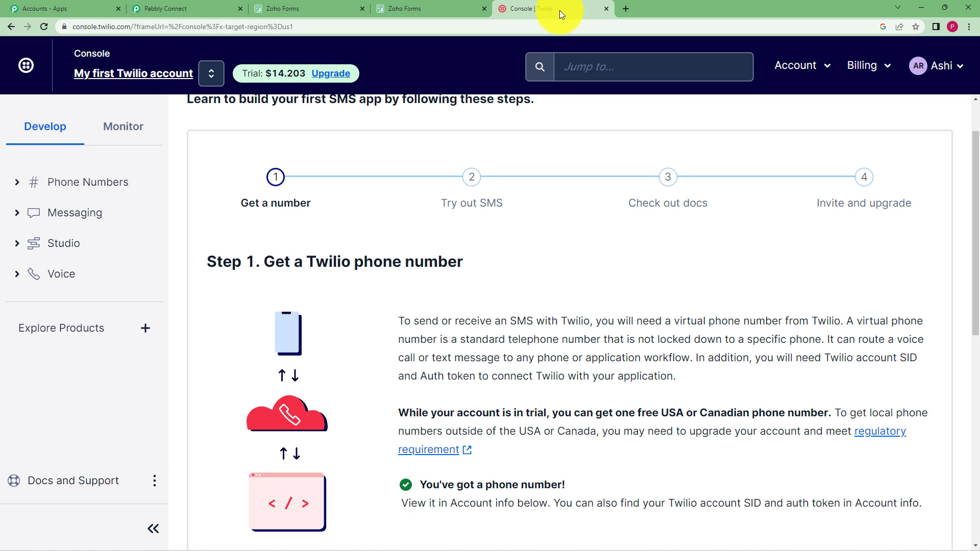
click(179, 8)
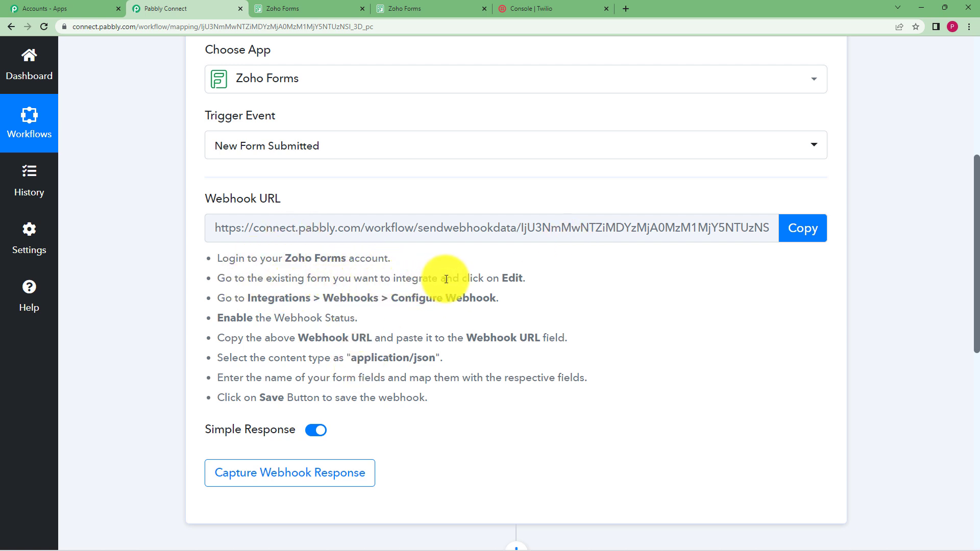
click(329, 6)
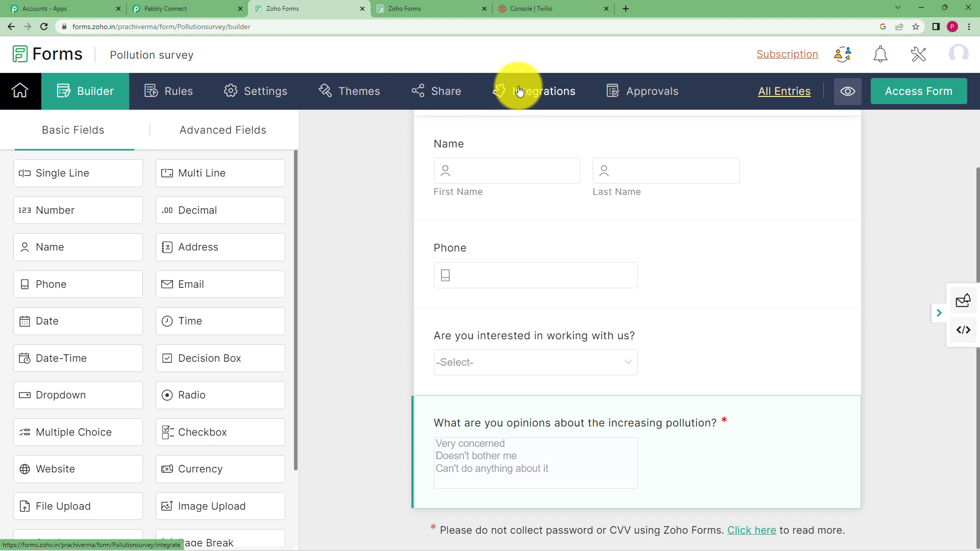
click(531, 99)
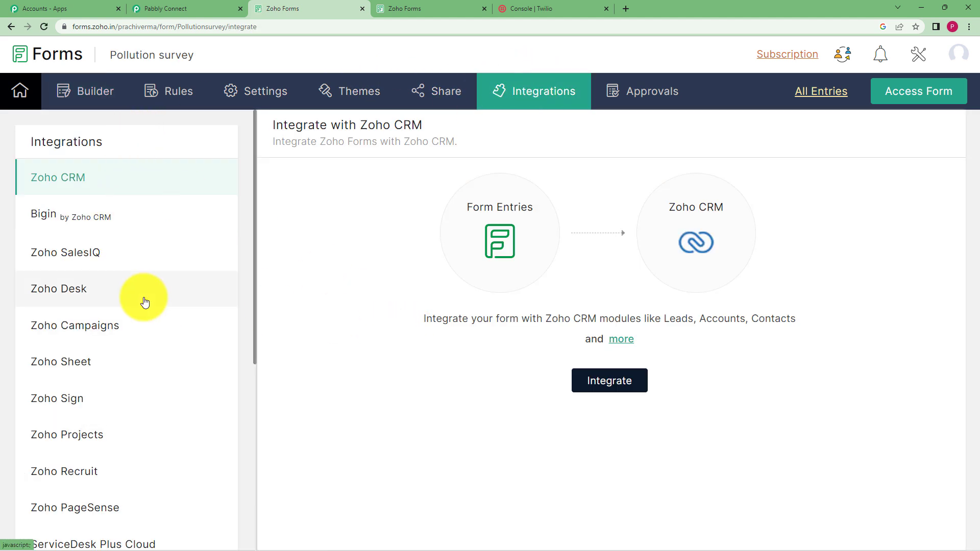
scroll(143, 301, down, 1)
scroll(145, 300, down, 3)
scroll(145, 300, down, 3)
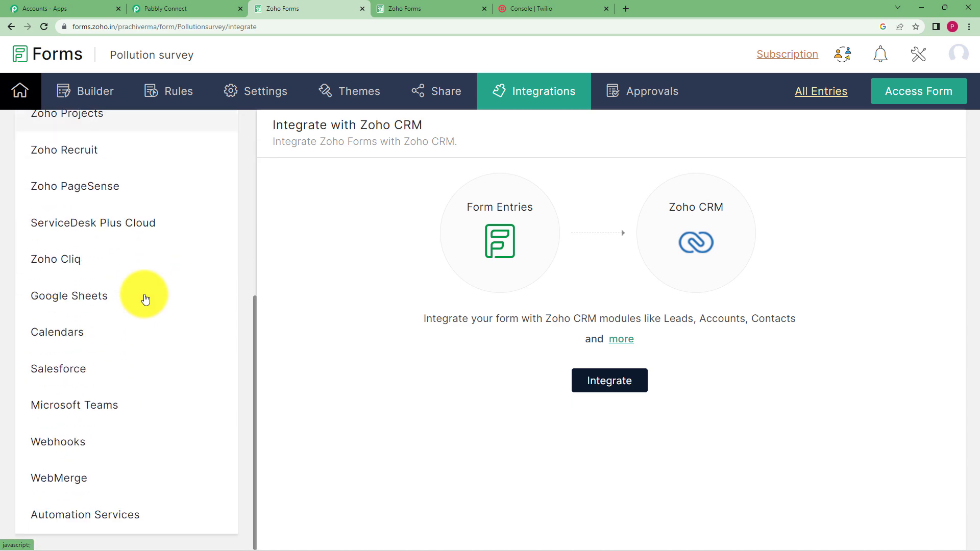
click(87, 440)
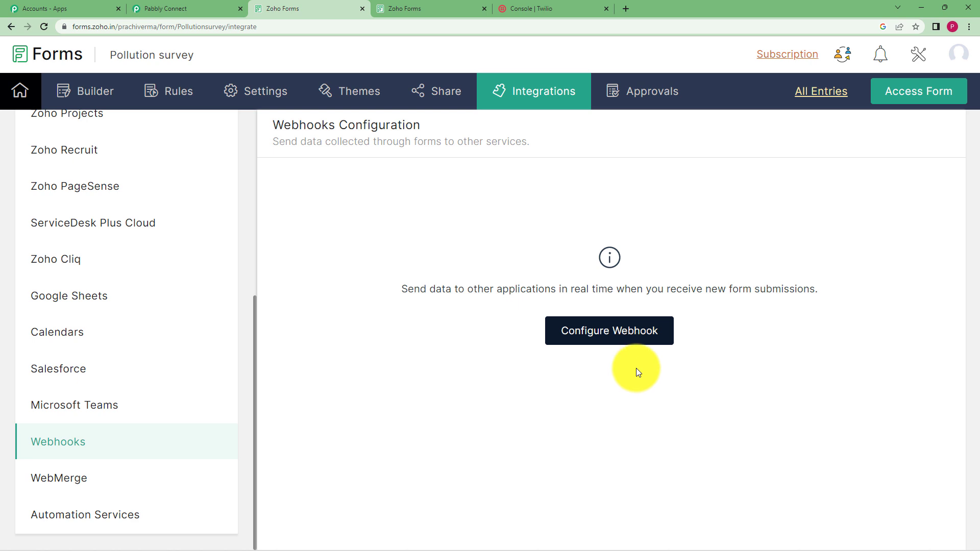
click(632, 329)
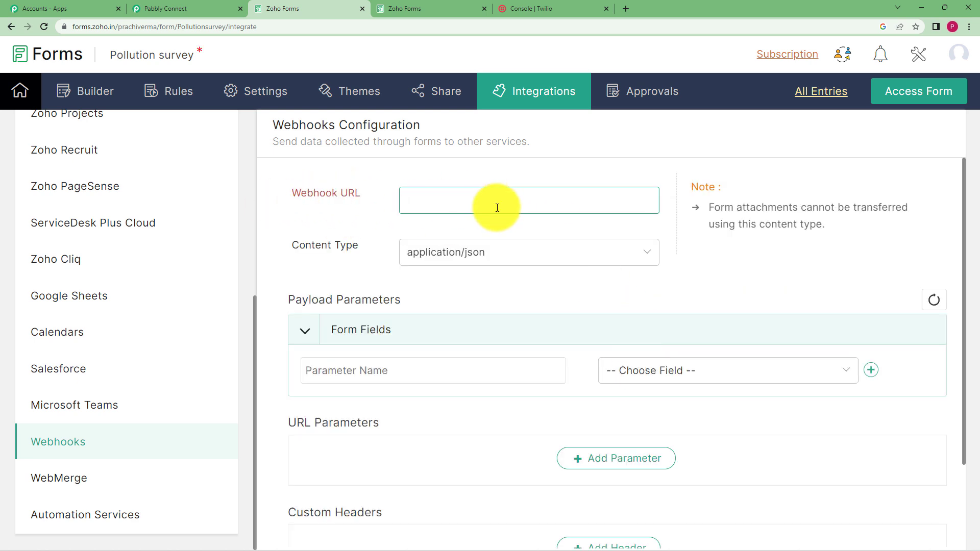
Step: Copy the Pabbly trigger's webhook URL and paste it into the Zoho Forms Webhook URL field
click(189, 9)
click(804, 228)
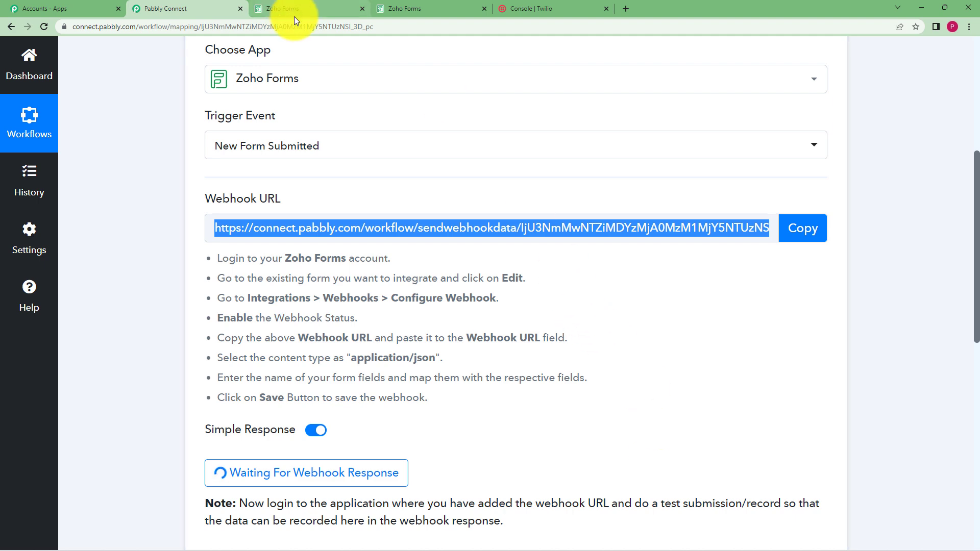
click(306, 10)
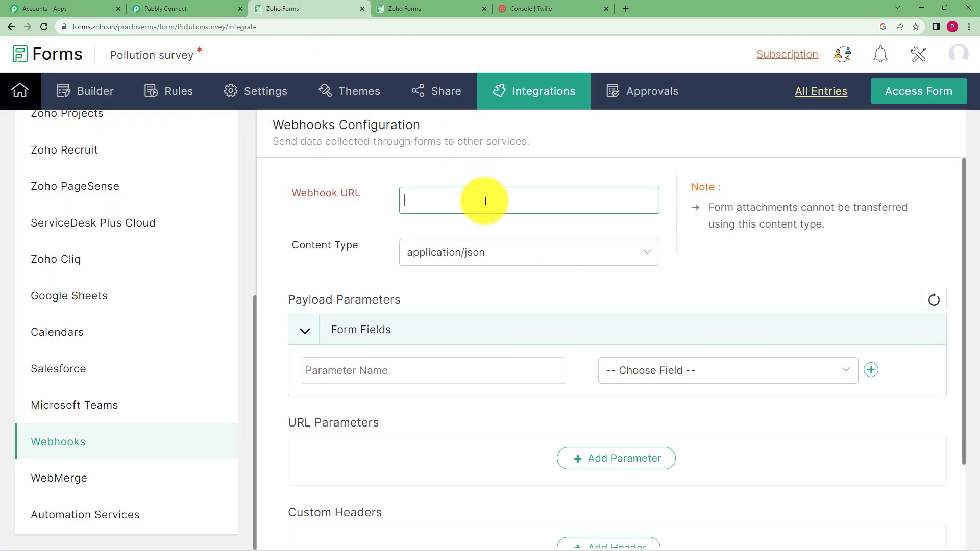
key(ctrl+v)
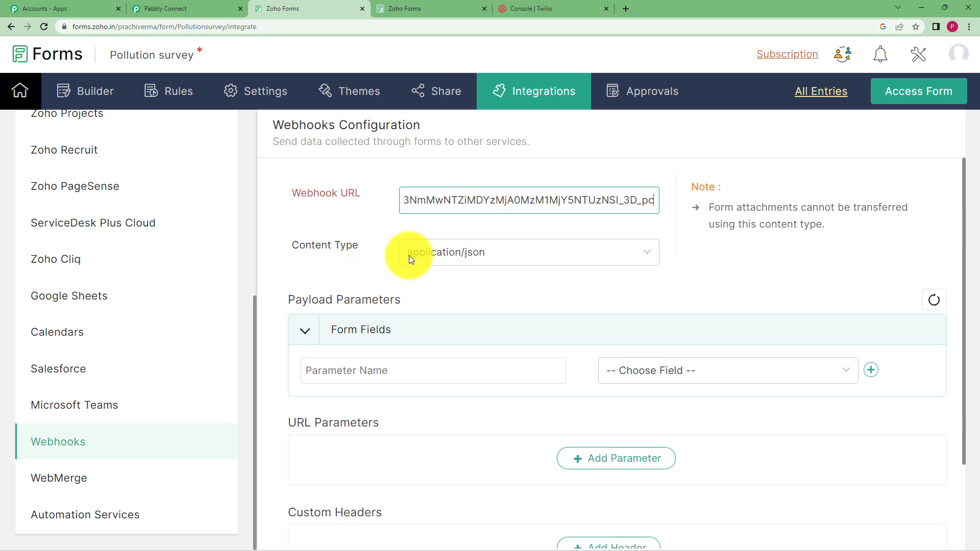
Step: Choose application/json as the webhook content type and return to the Pabbly workflow
click(455, 259)
click(461, 289)
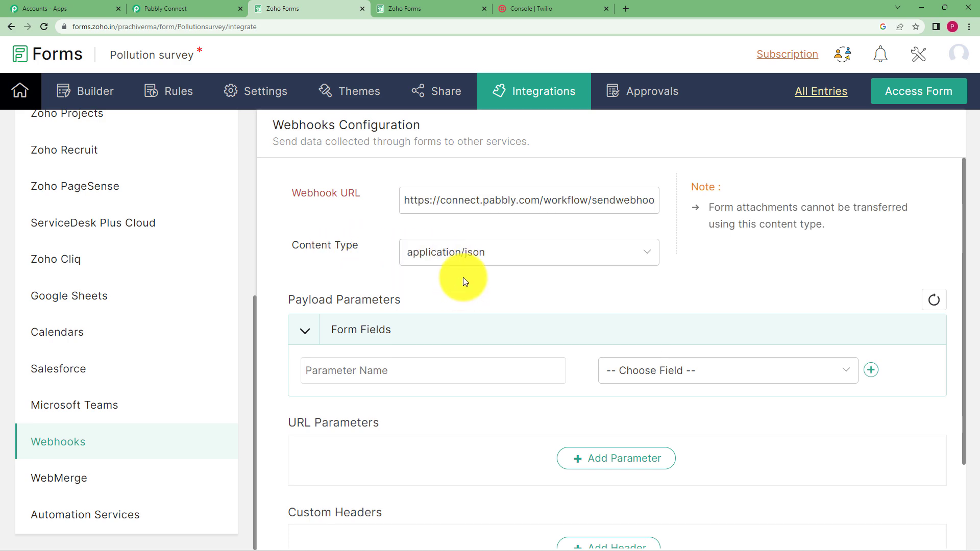
click(164, 9)
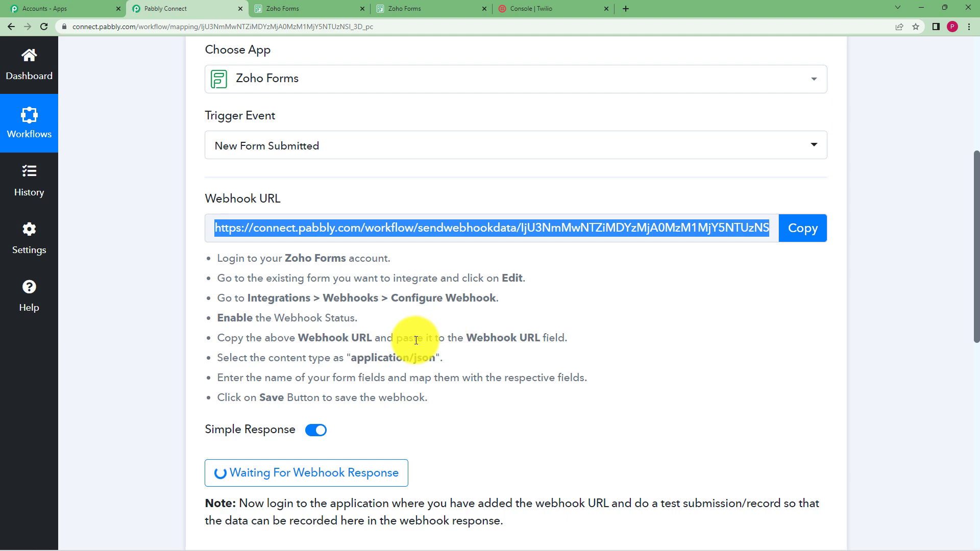
Step: Add a First Name payload parameter to the webhook mapped to the Name - First Name form field
drag(442, 357, 348, 358)
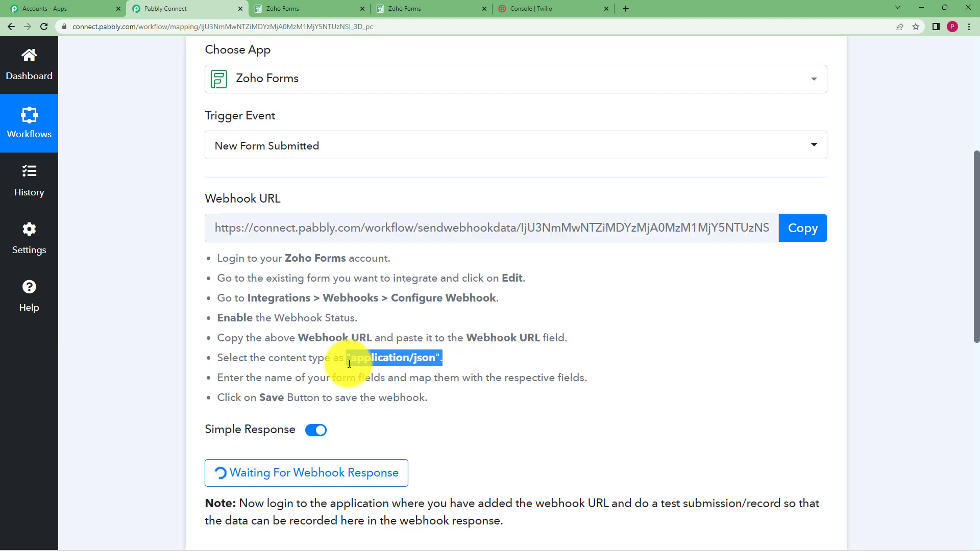
click(308, 7)
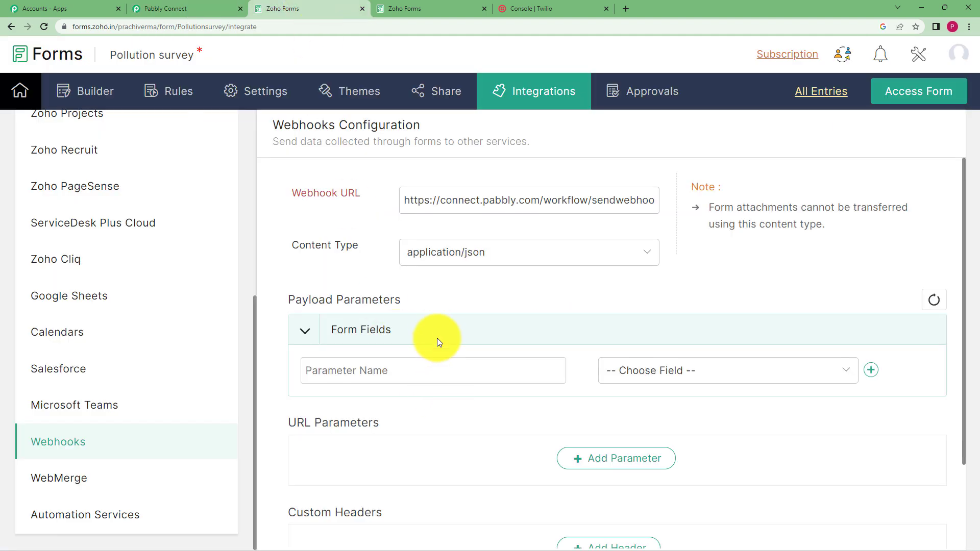
scroll(440, 350, down, 2)
click(380, 274)
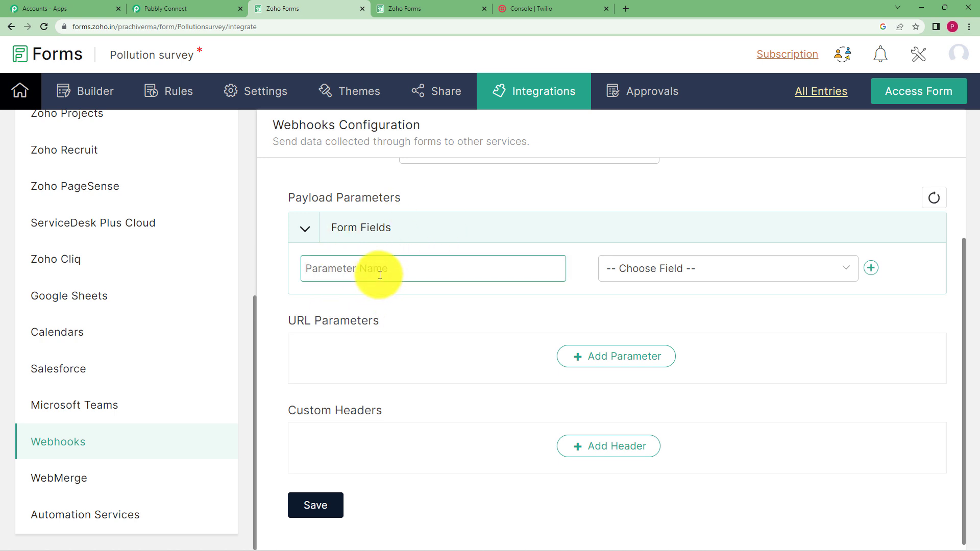
text(Full Name)
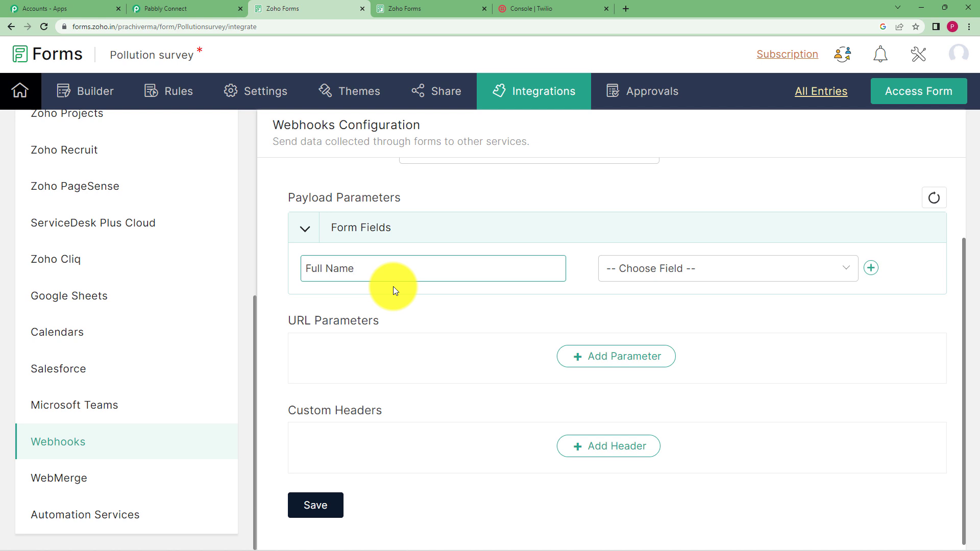
click(629, 266)
click(660, 388)
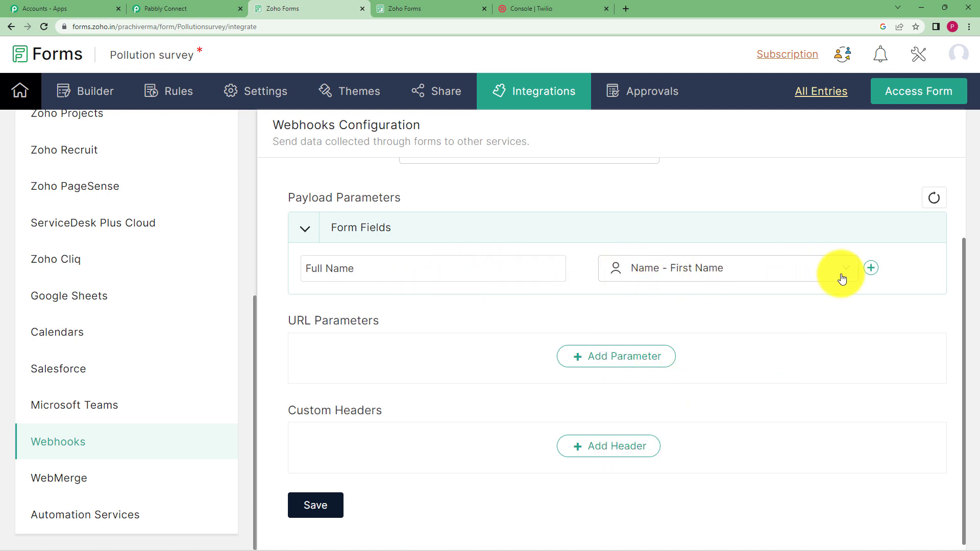
click(870, 268)
click(408, 307)
click(322, 268)
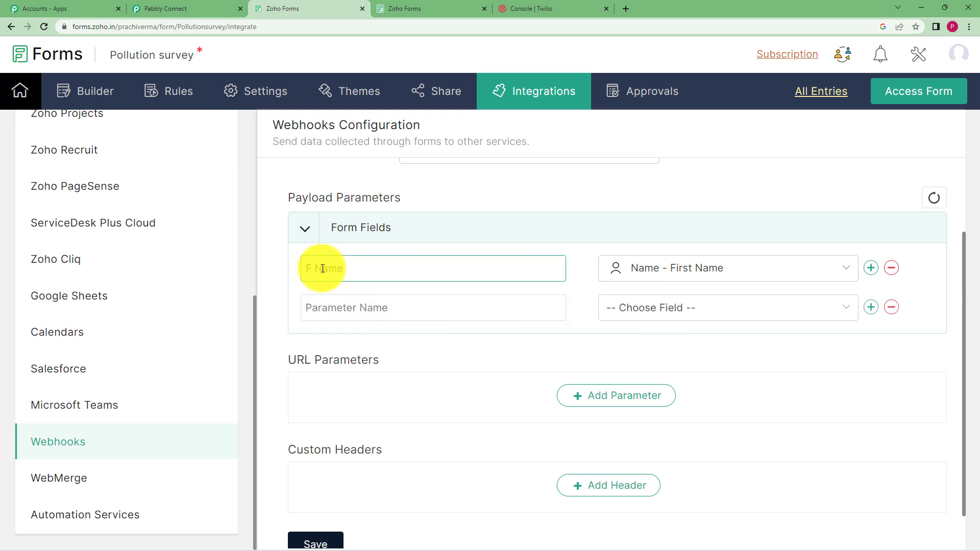
Step: Add a Last Name payload parameter mapped to the Name - Last Name form field
click(357, 305)
text(L)
key(BackSpace)
text(Last Name)
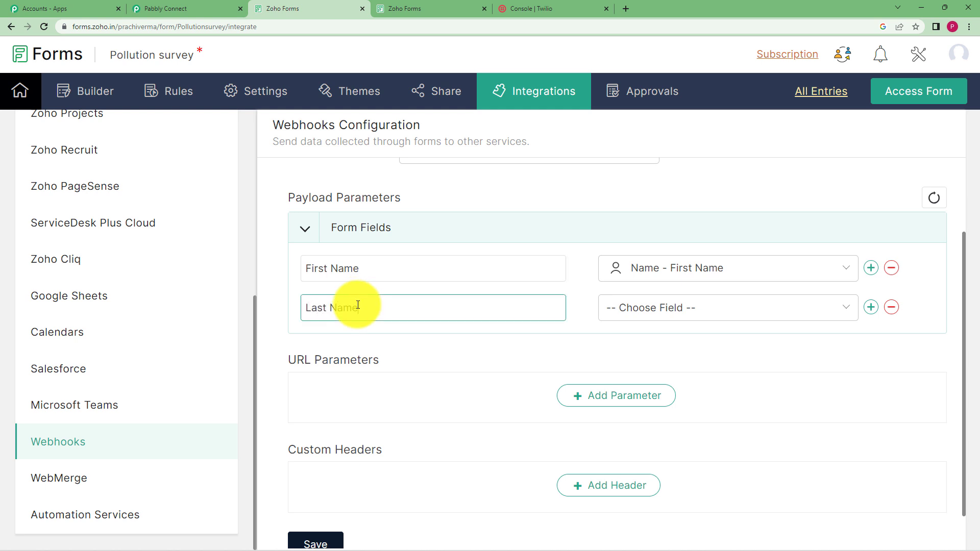
click(748, 312)
click(734, 454)
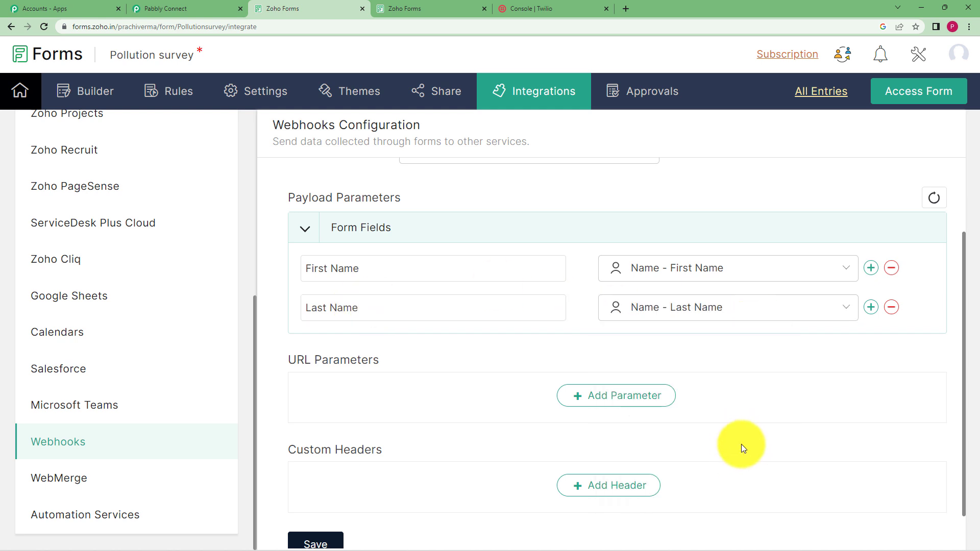
Step: Add a Phone Number payload parameter mapped to the Phone form field
click(870, 307)
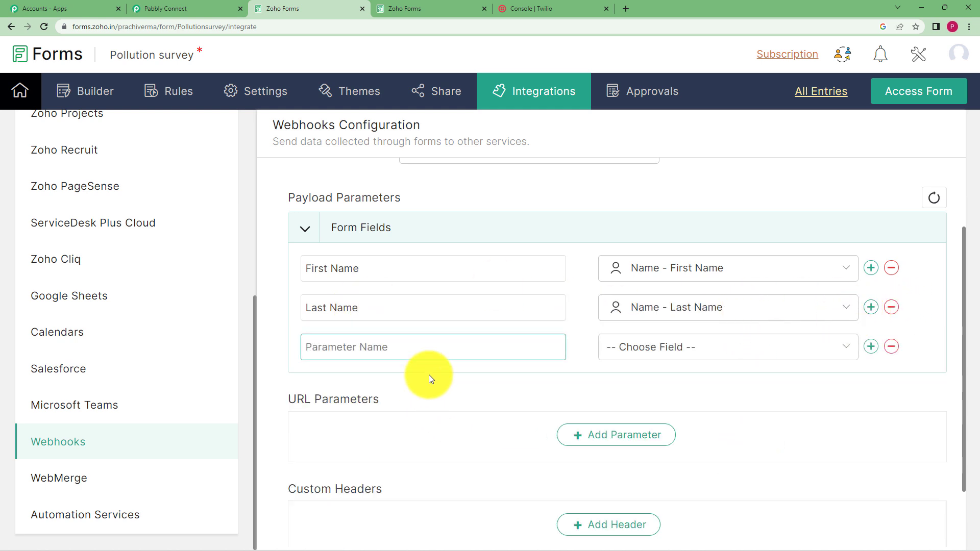
click(642, 348)
scroll(684, 285, down, 1)
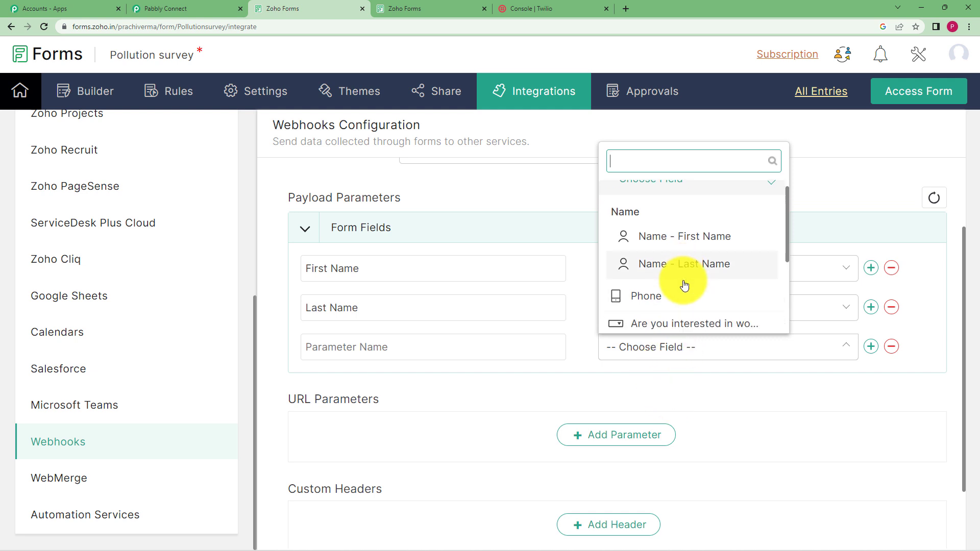
click(549, 348)
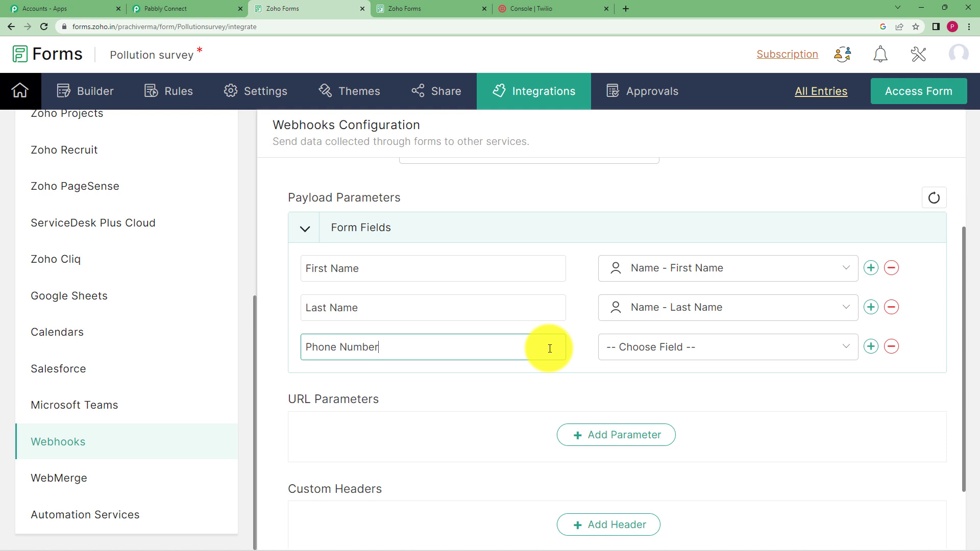
click(684, 345)
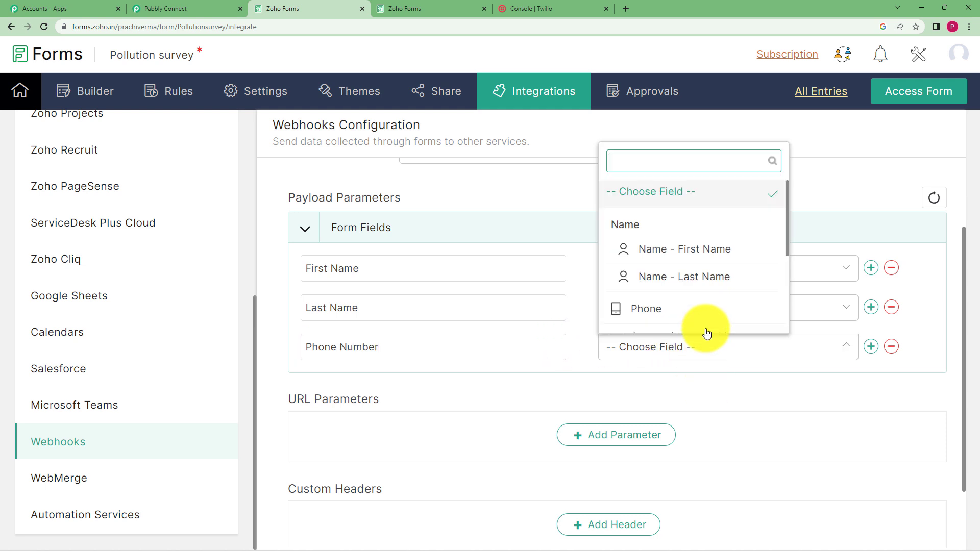
click(691, 307)
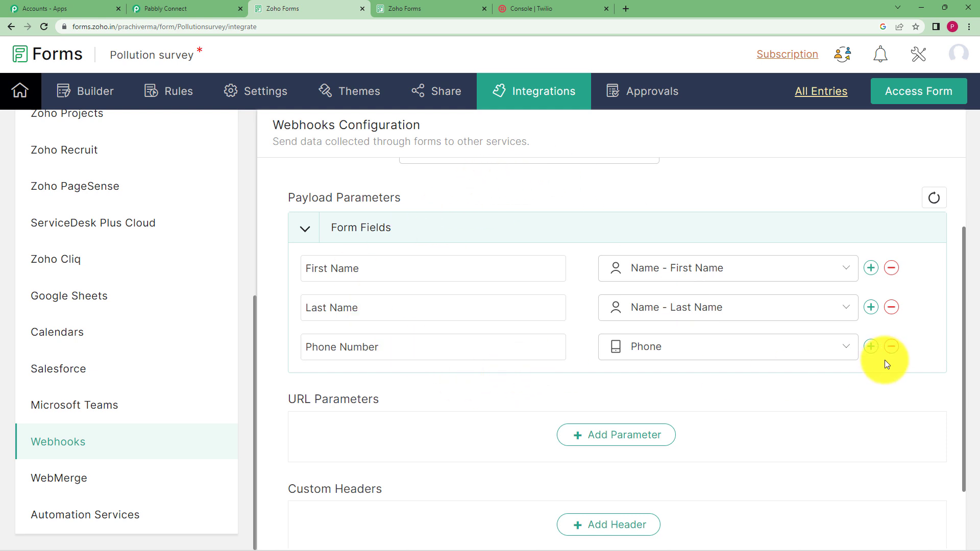
Step: Add a Question 1 payload parameter mapped to the Are you interested in working with us? field
click(874, 348)
click(505, 383)
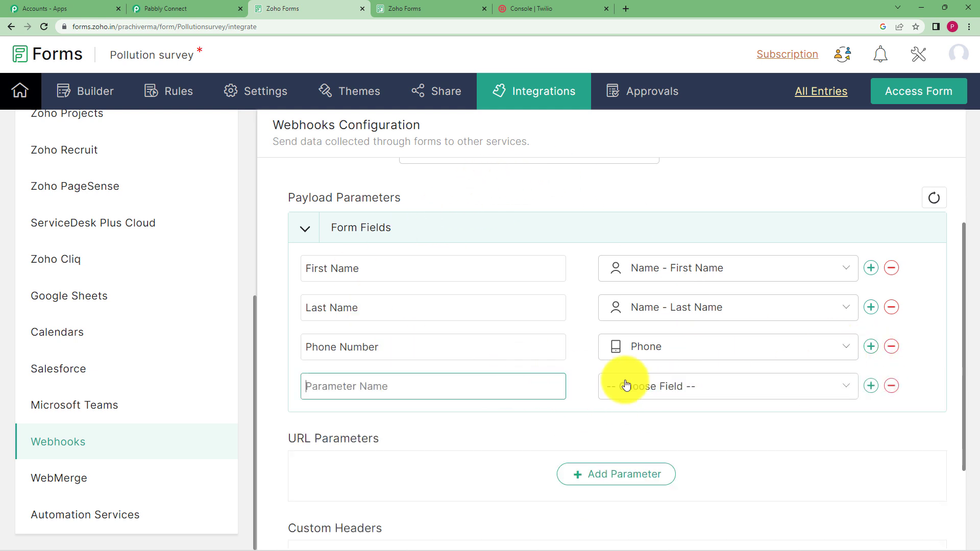
click(653, 395)
scroll(663, 323, down, 2)
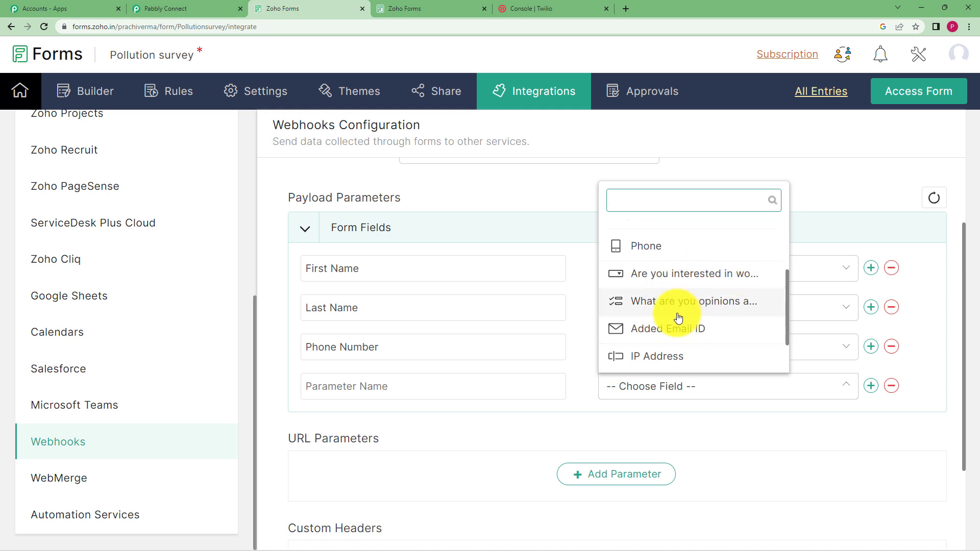
click(853, 191)
click(422, 380)
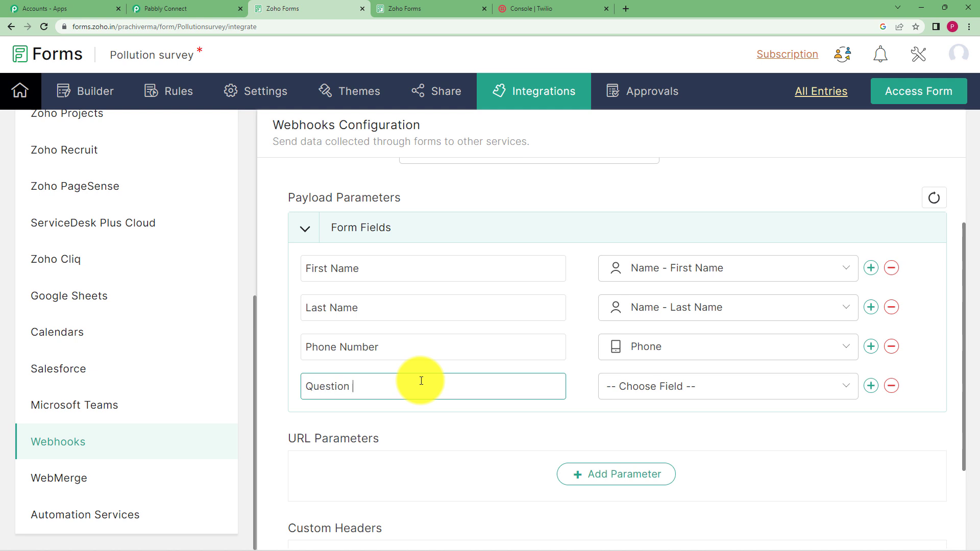
click(636, 392)
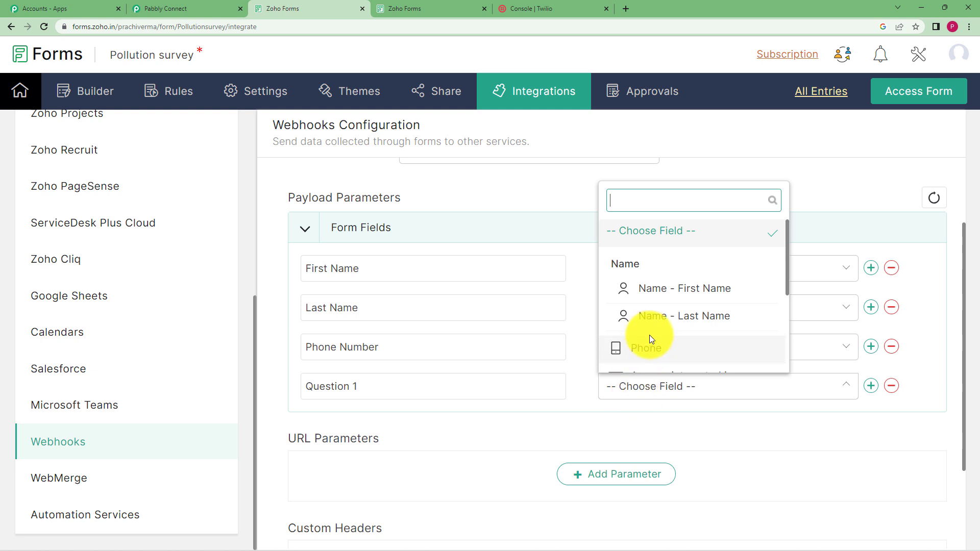
scroll(652, 337, down, 2)
click(650, 277)
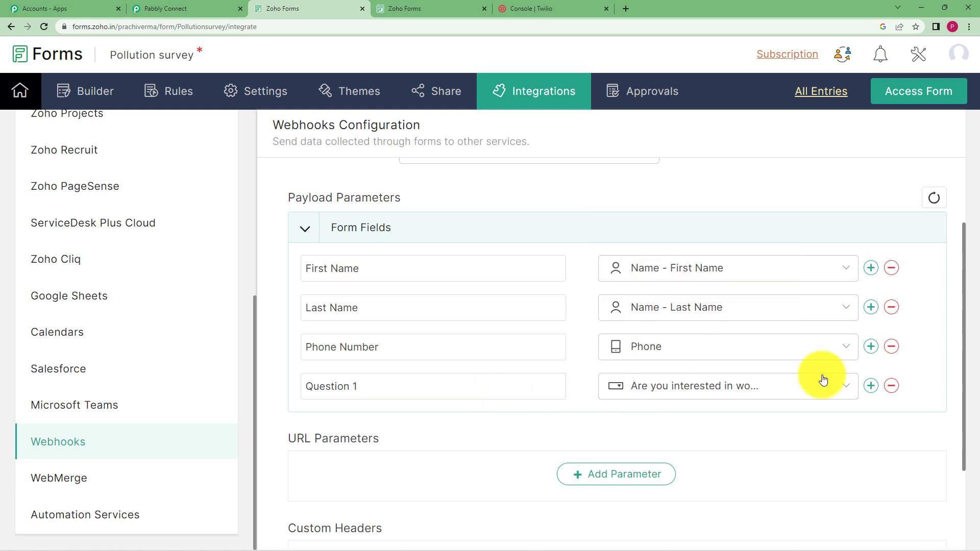
Step: Add a Question 2 payload parameter mapped to the What are you opinions about the increasing pollution? field
click(870, 386)
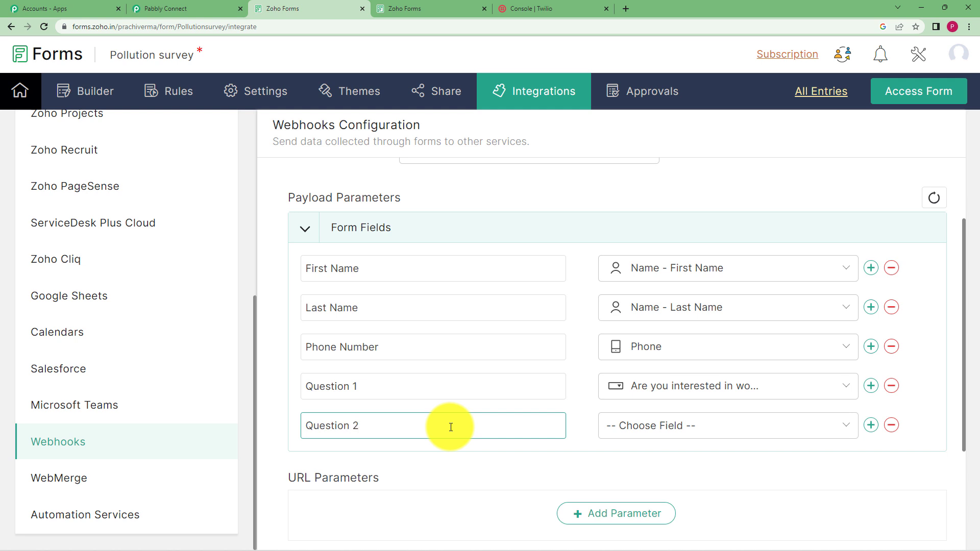
text(Question 2)
click(662, 426)
scroll(689, 356, down, 2)
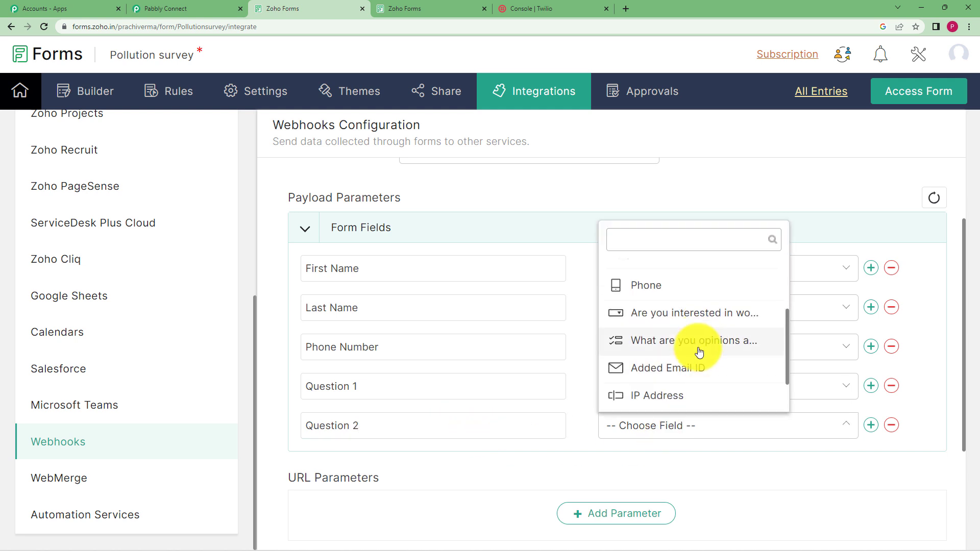
click(699, 352)
scroll(590, 256, down, 3)
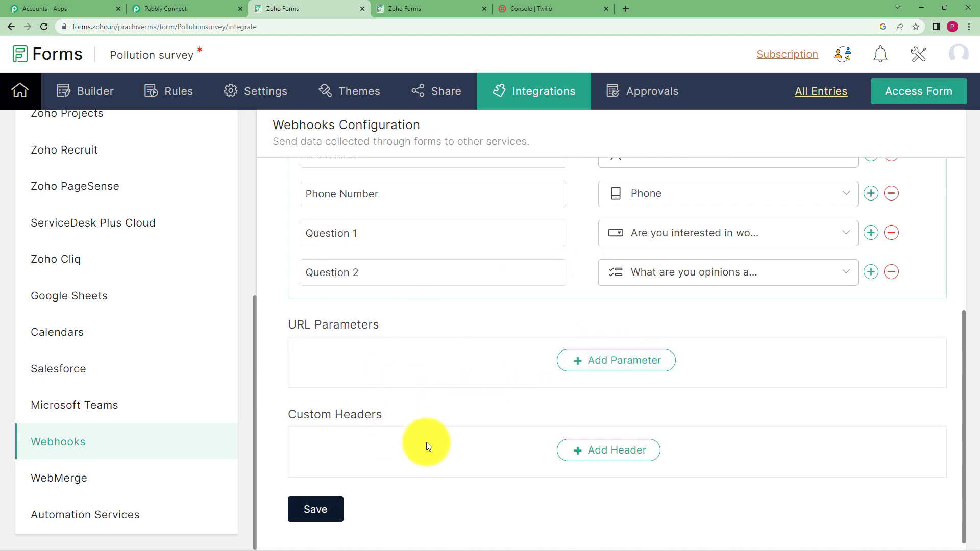
Step: Save the Zoho Forms webhook configuration
click(225, 9)
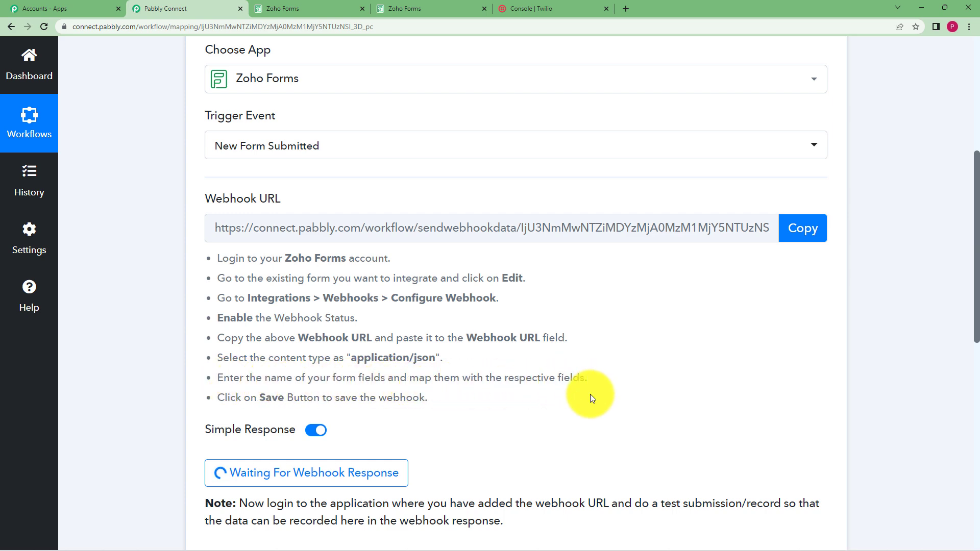
click(282, 8)
click(332, 517)
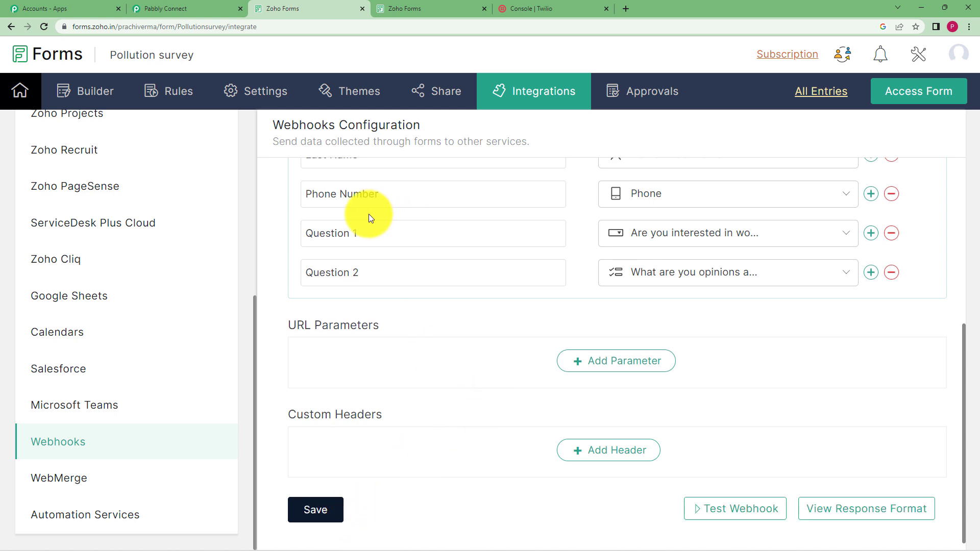
Step: Open the live Pollution survey form and enter Demo as first name, User as last name, and a phone number
click(440, 9)
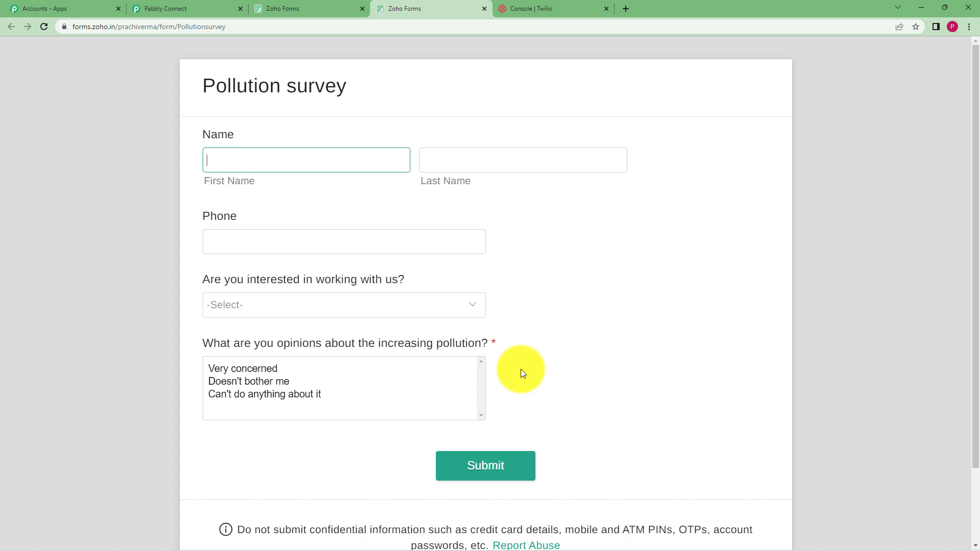
click(173, 8)
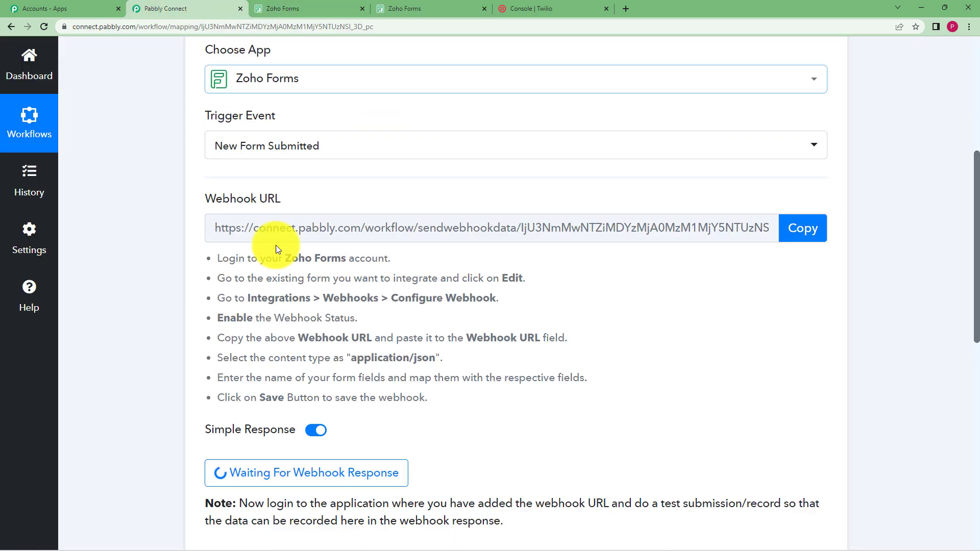
click(404, 9)
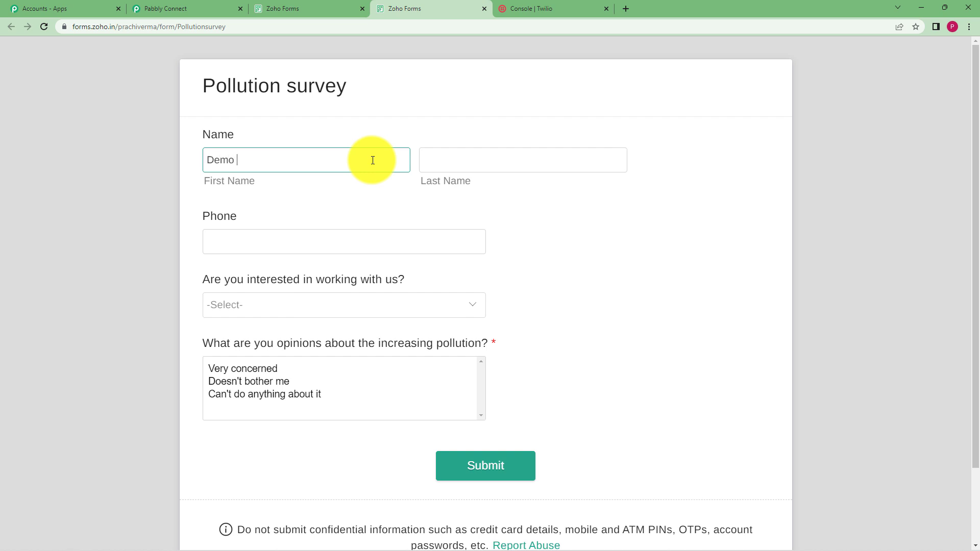
click(471, 159)
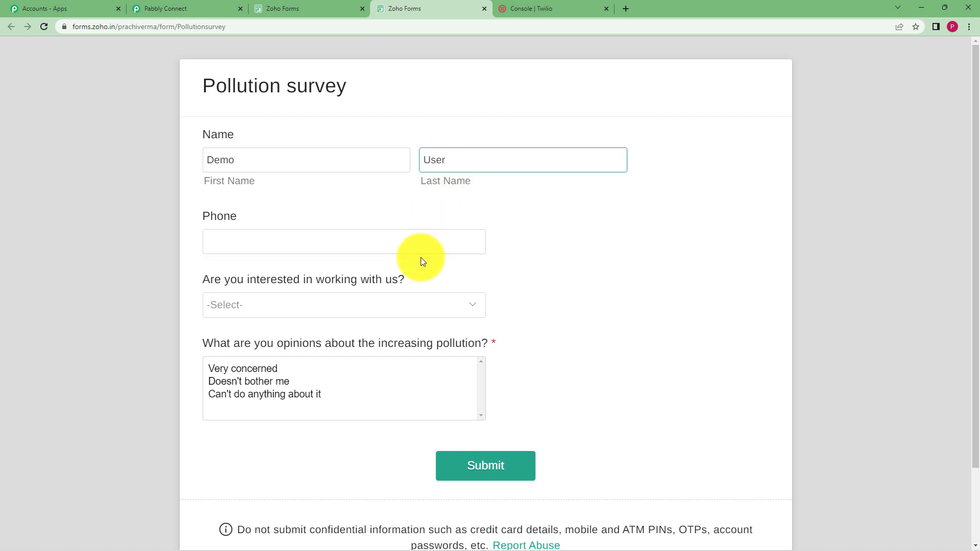
click(422, 240)
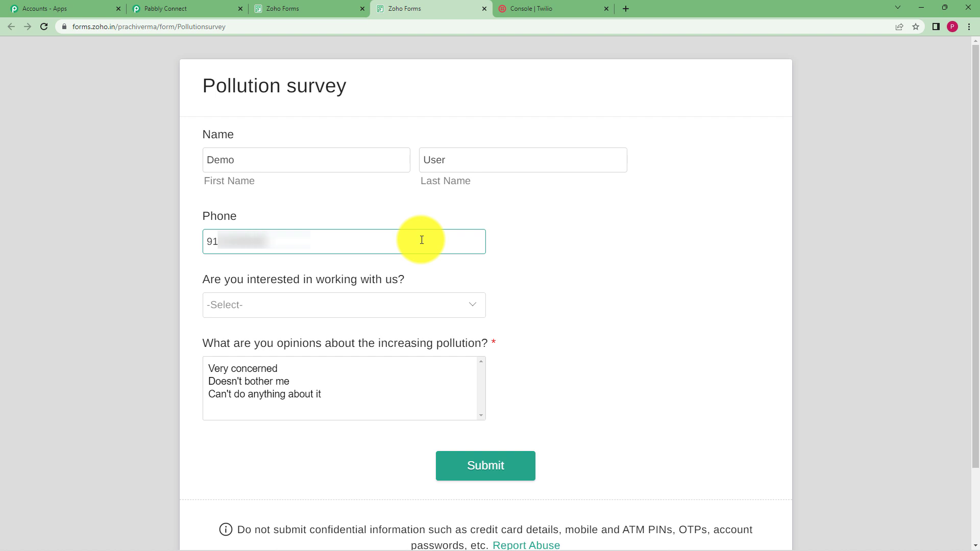
Step: Answer No and Can't do anything about it to the two survey questions, then submit the form
click(396, 301)
click(306, 374)
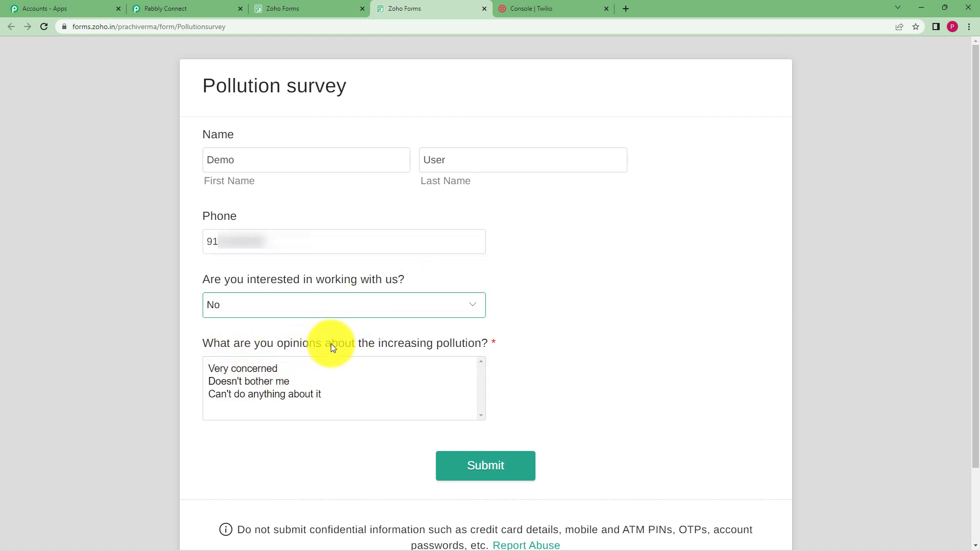
click(279, 396)
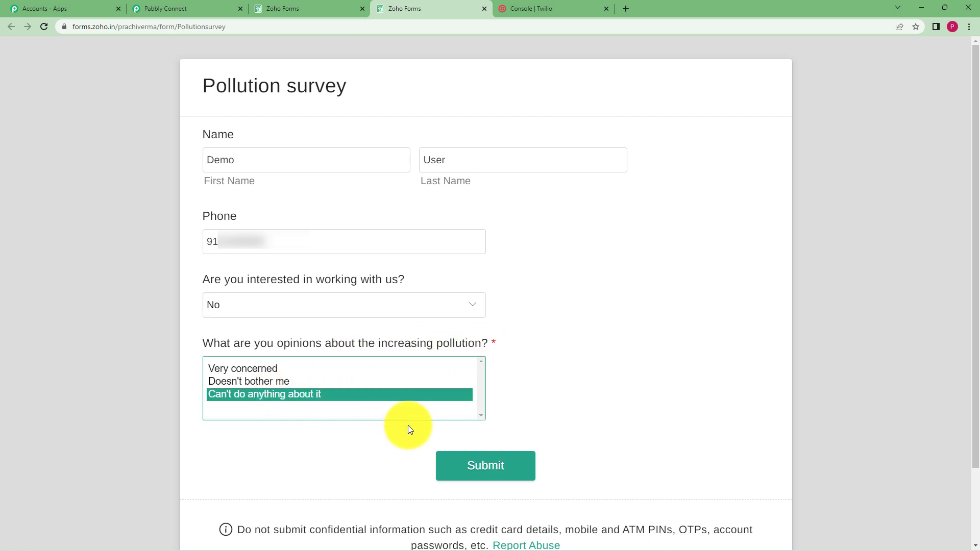
click(499, 466)
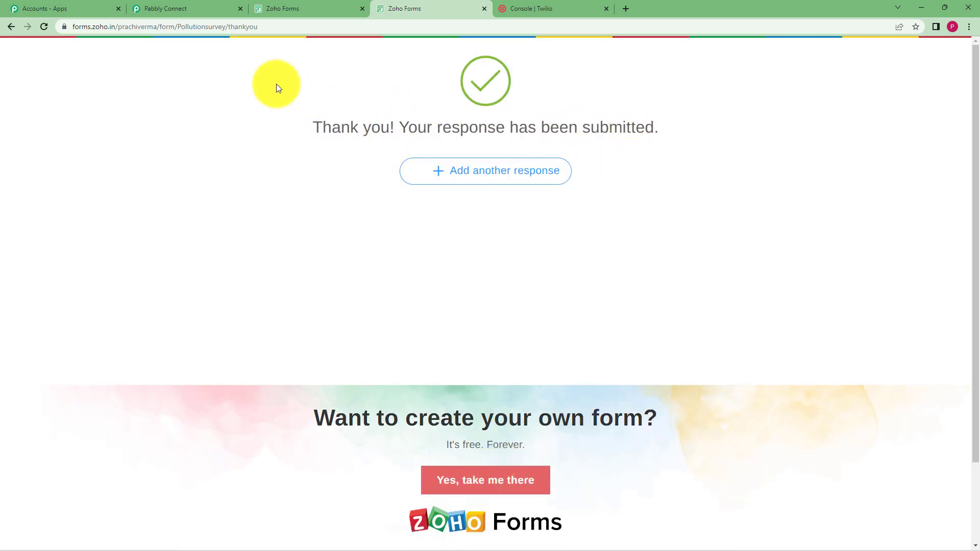
Step: Return to the Pabbly workflow and review the captured webhook response, then collapse it
click(192, 8)
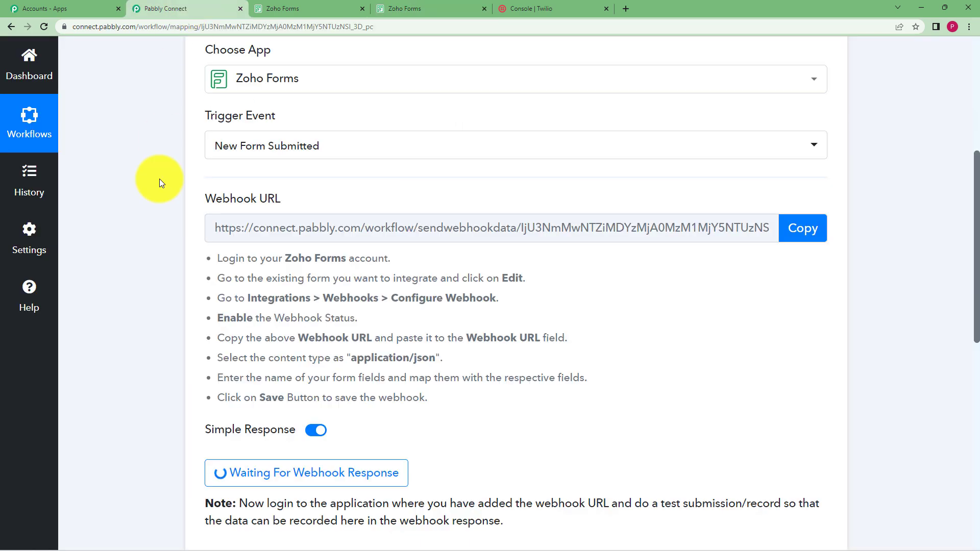
scroll(130, 341, down, 3)
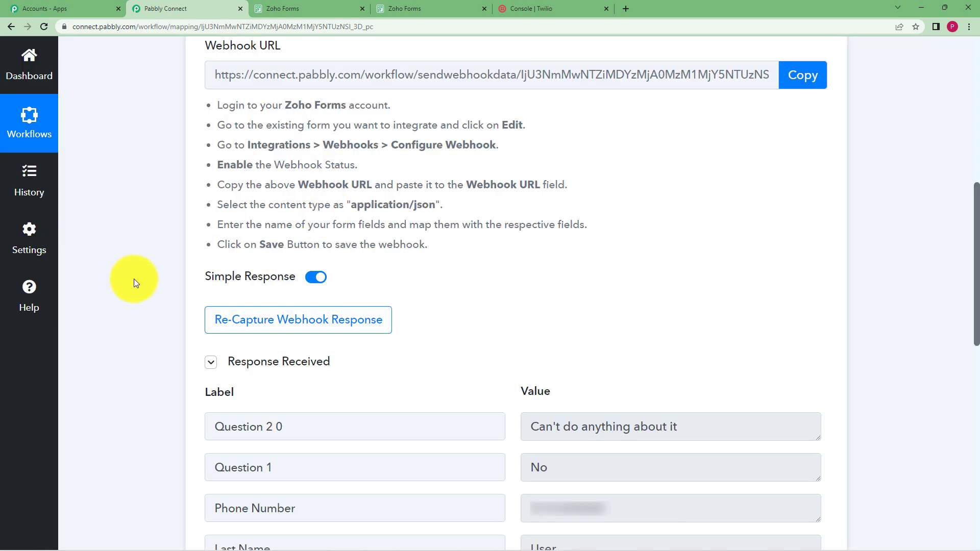
scroll(137, 275, down, 3)
scroll(204, 255, down, 1)
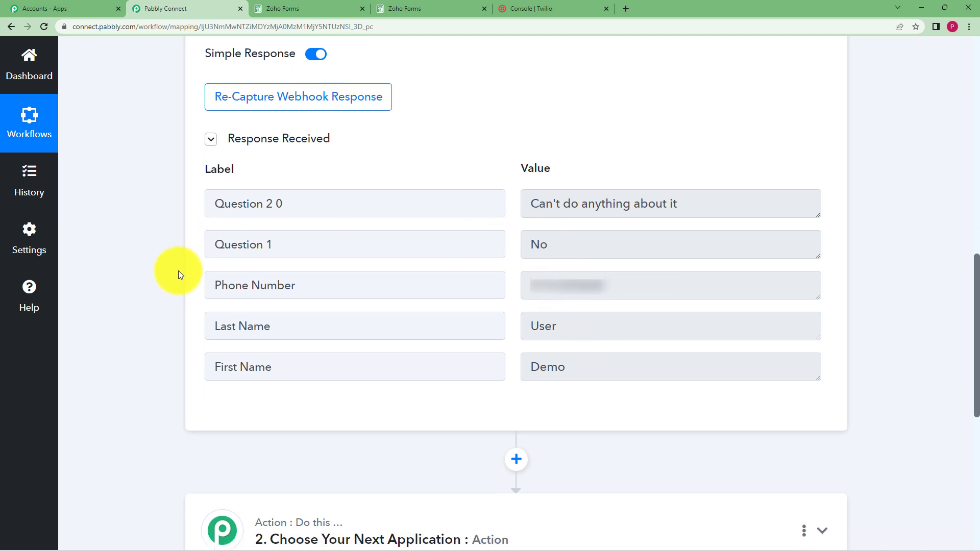
scroll(180, 275, down, 1)
click(210, 113)
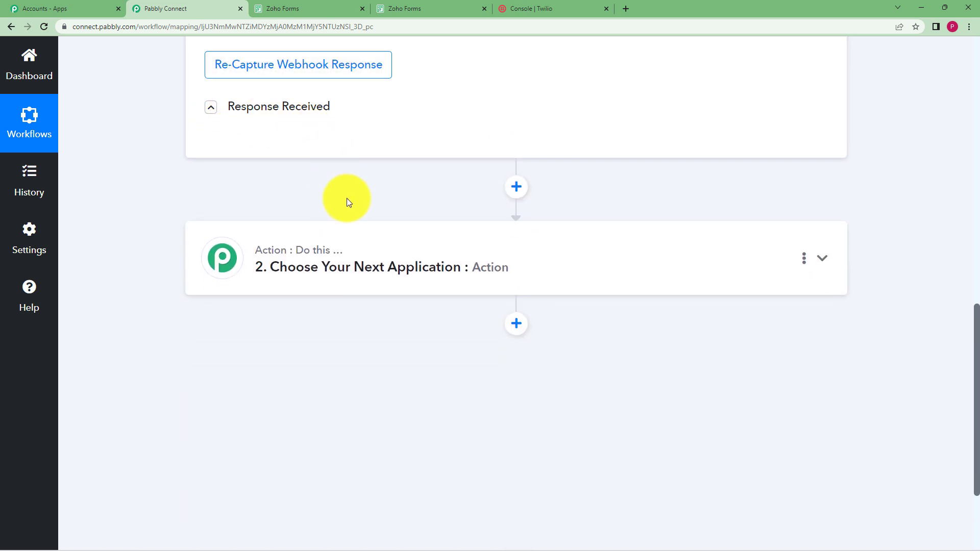
Step: Collapse the Zoho Forms trigger step and expand the action step below it
scroll(332, 193, up, 4)
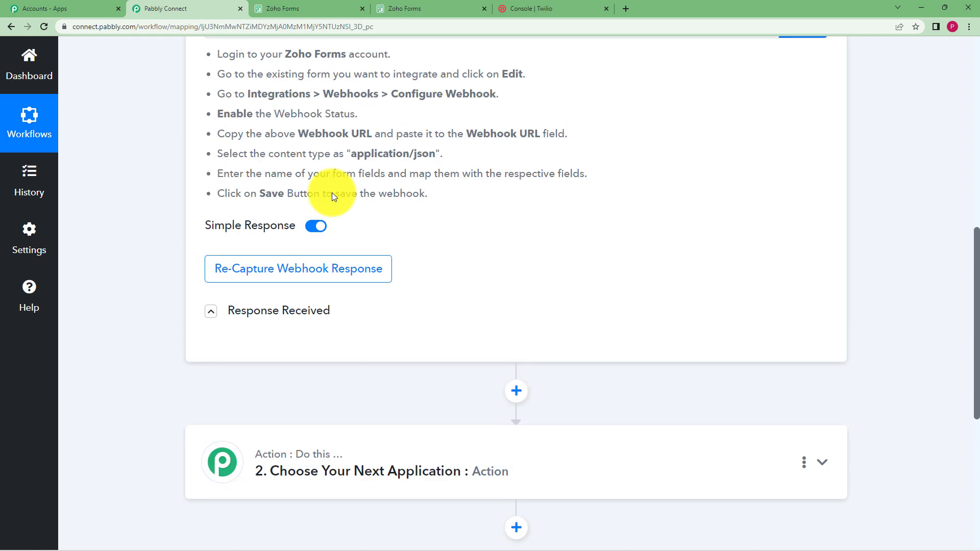
scroll(332, 193, up, 8)
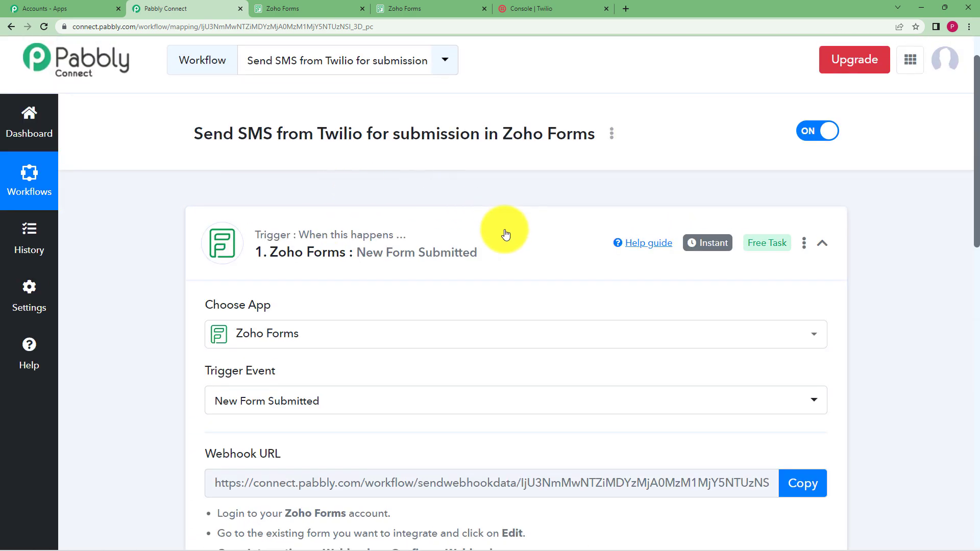
click(505, 235)
click(357, 389)
Step: Search the app list for twilio and choose Twilio as the action app
scroll(131, 338, down, 1)
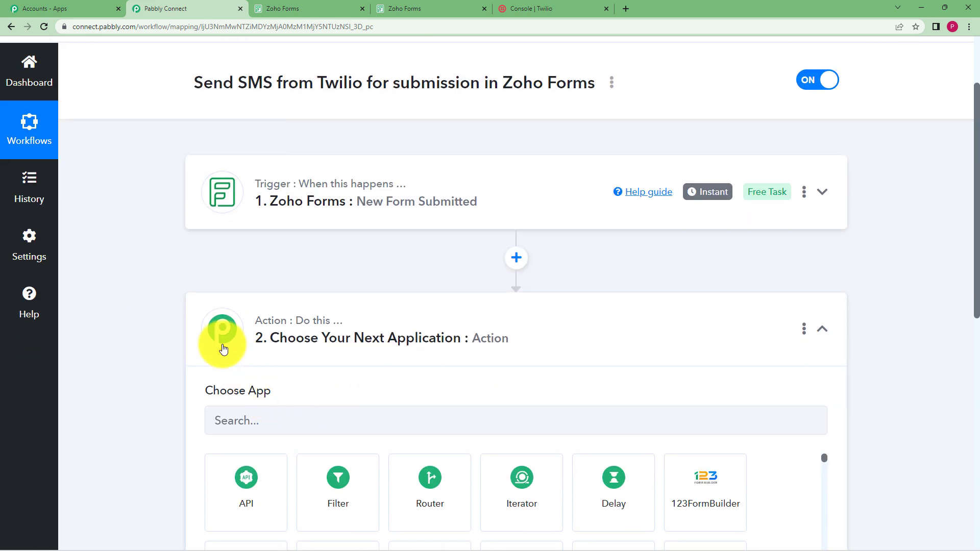
scroll(171, 308, down, 2)
click(285, 322)
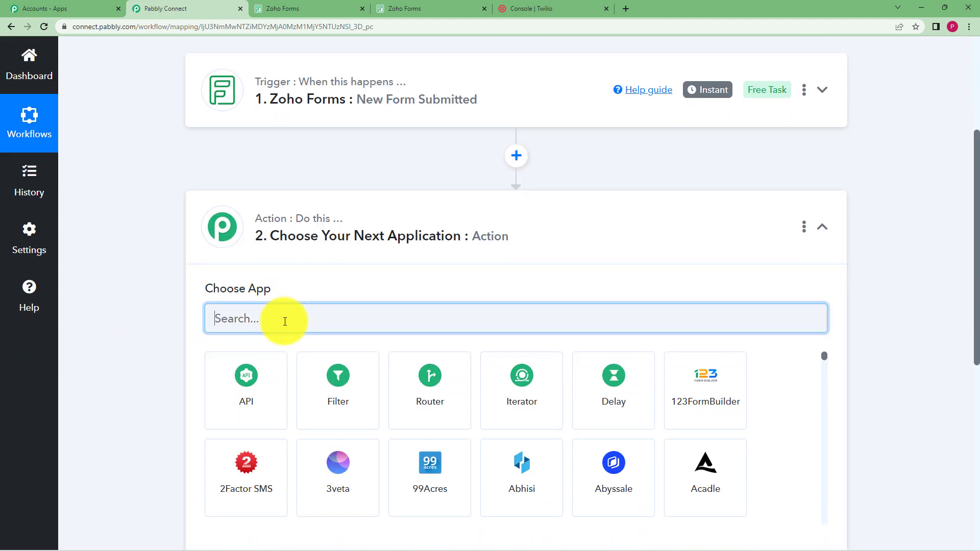
text(twilio)
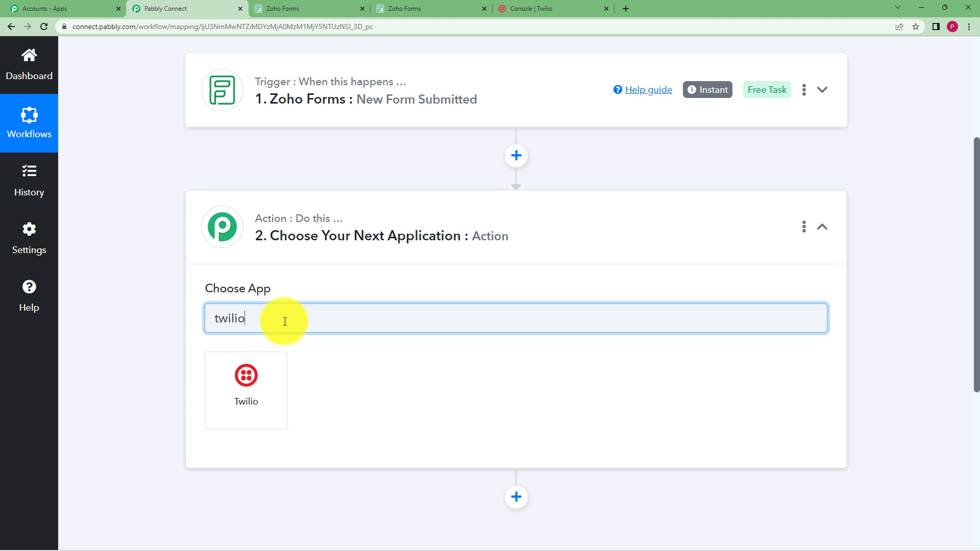
click(272, 389)
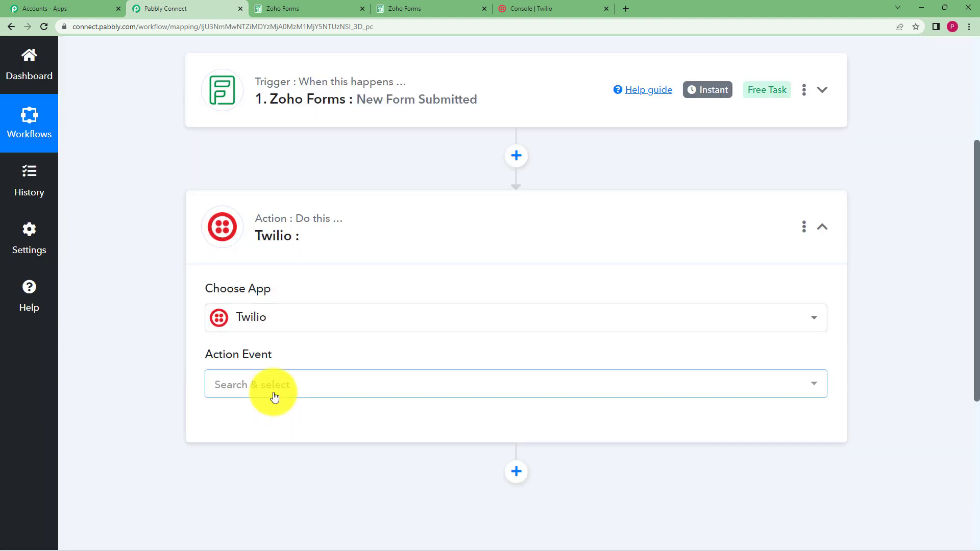
click(274, 392)
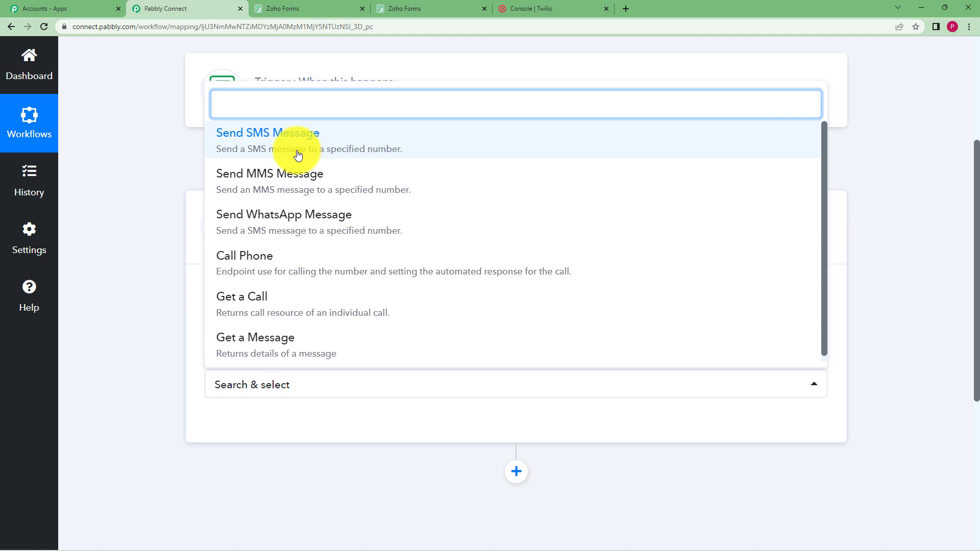
Step: Set the action event to Send SMS Message and start adding a new Twilio connection
click(397, 146)
scroll(161, 275, down, 3)
click(248, 282)
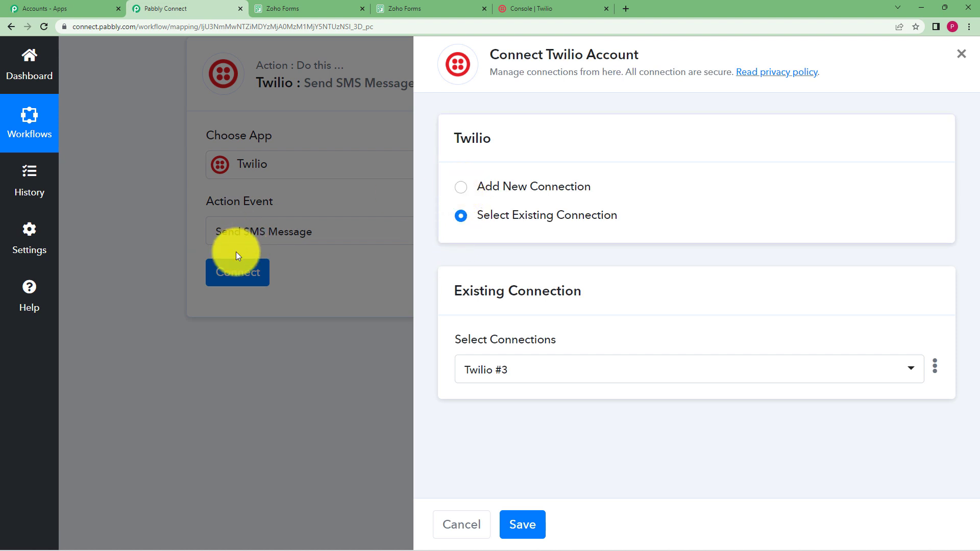
click(460, 190)
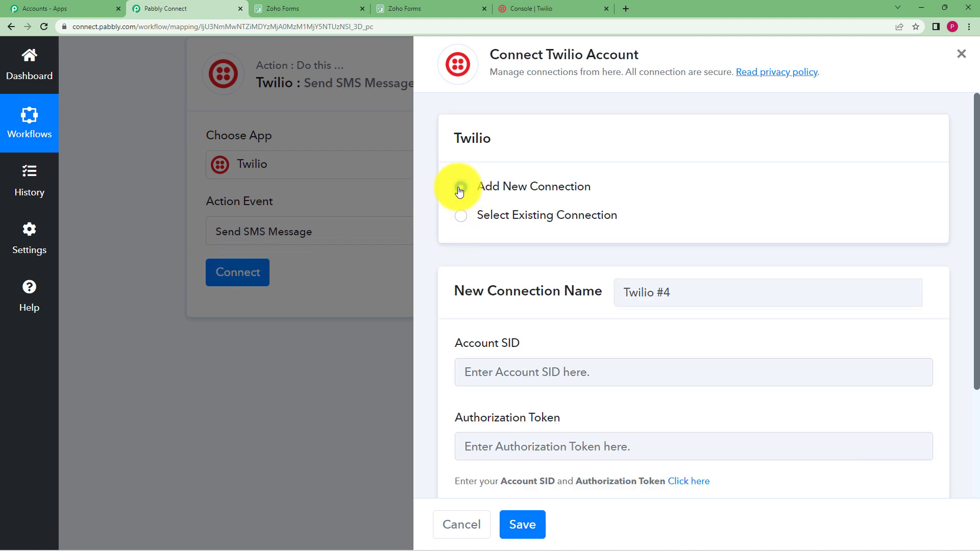
scroll(443, 255, down, 2)
scroll(444, 255, down, 1)
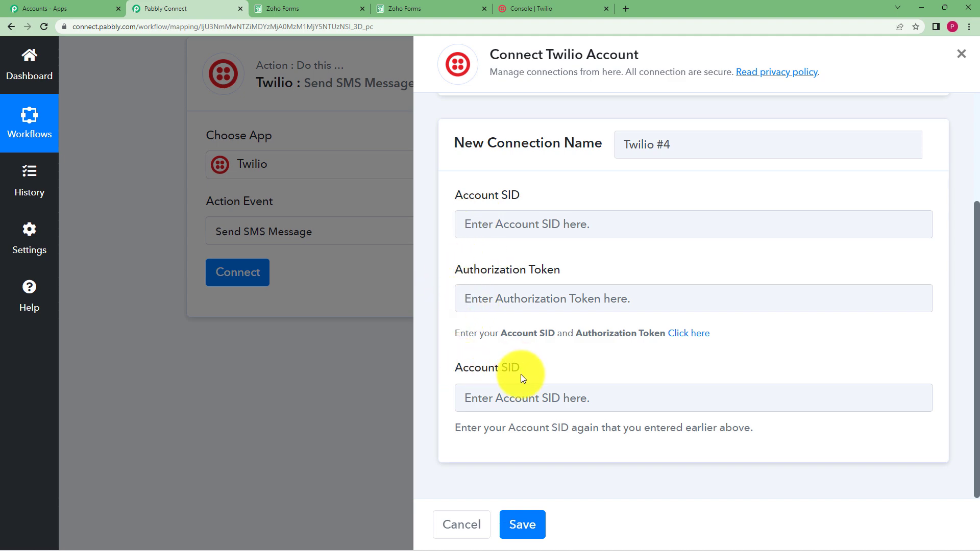
Step: Copy the Account SID from the Twilio console and paste it into both Account SID fields of the connection
click(506, 9)
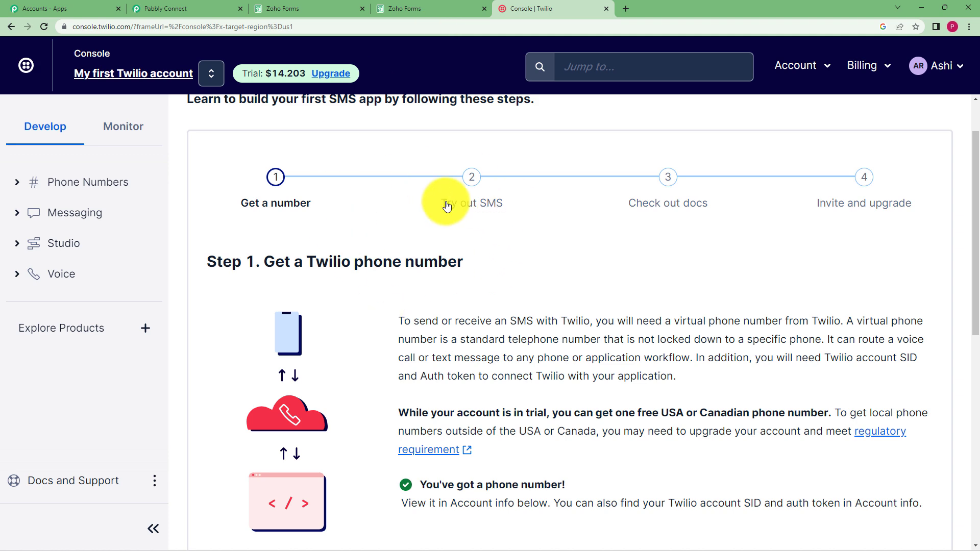
click(196, 8)
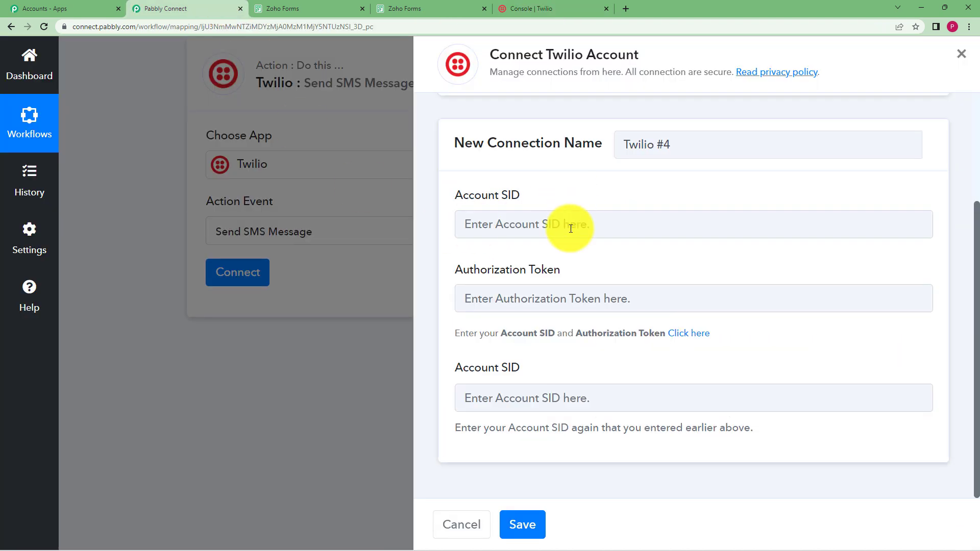
click(546, 8)
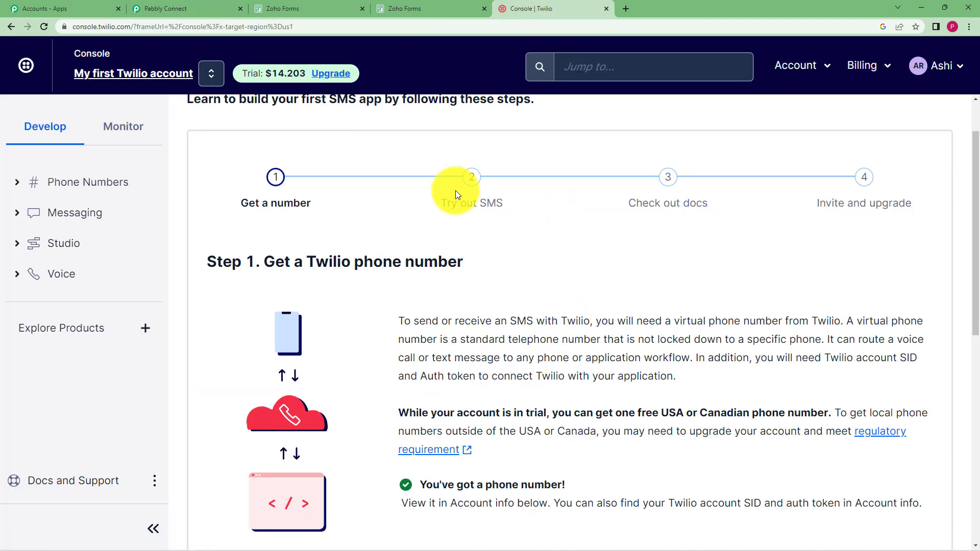
click(168, 9)
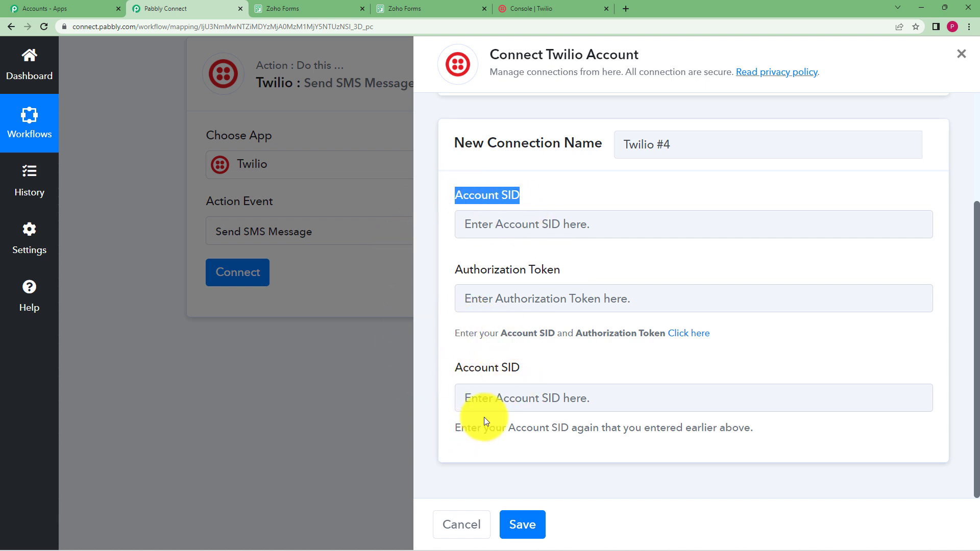
click(523, 9)
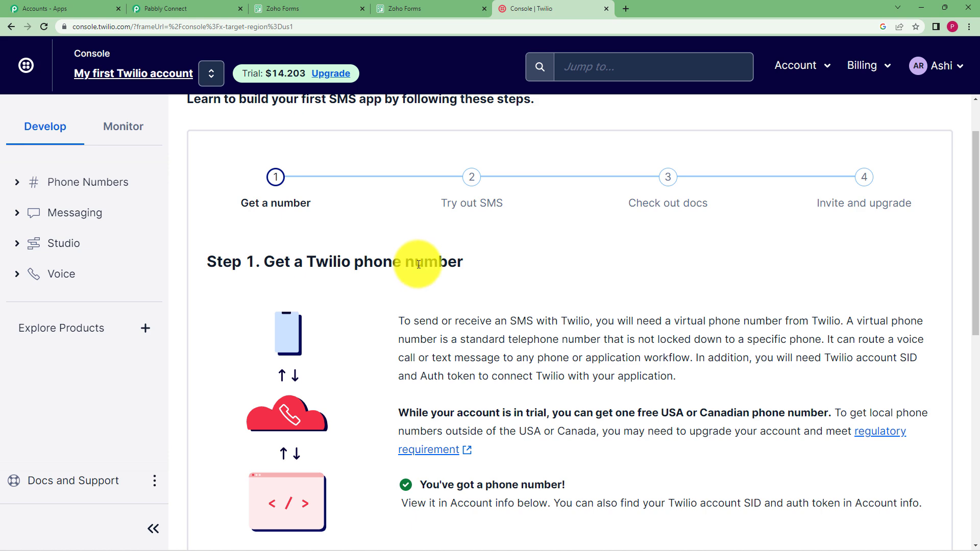
scroll(418, 263, down, 10)
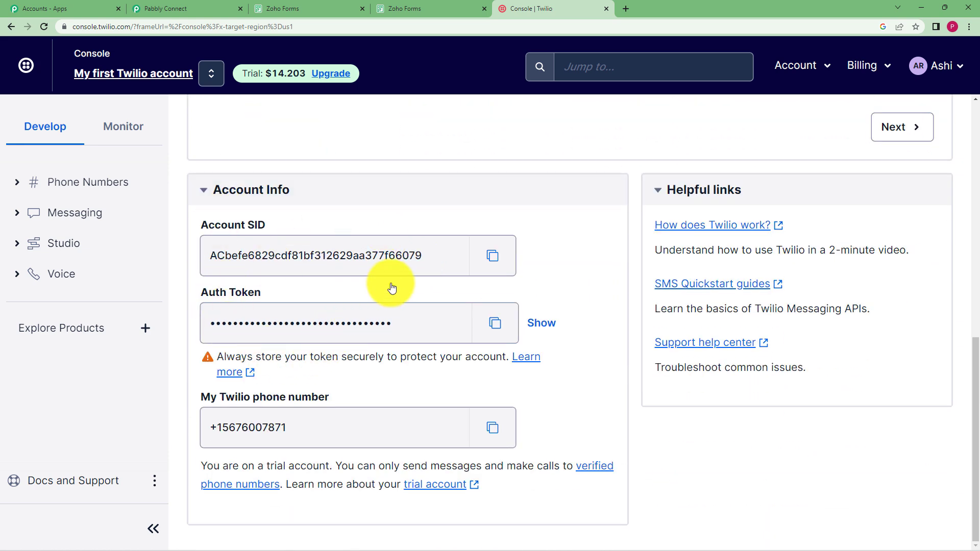
click(478, 258)
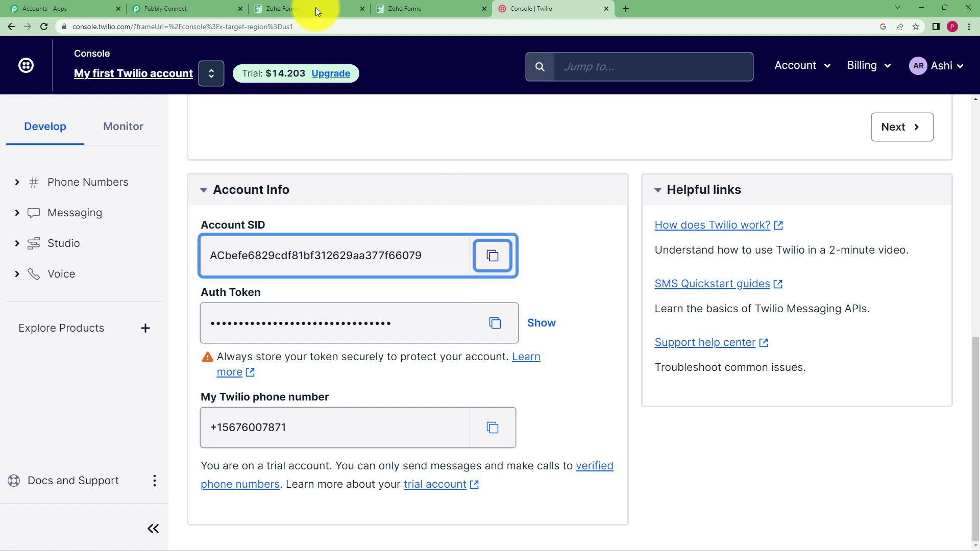
click(201, 4)
click(628, 219)
key(ctrl+v)
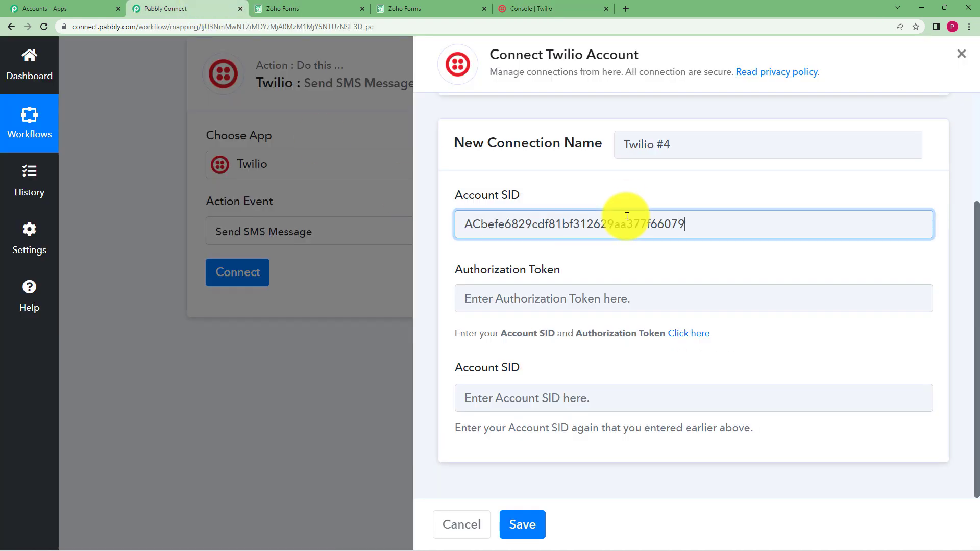
click(599, 405)
key(ctrl+v)
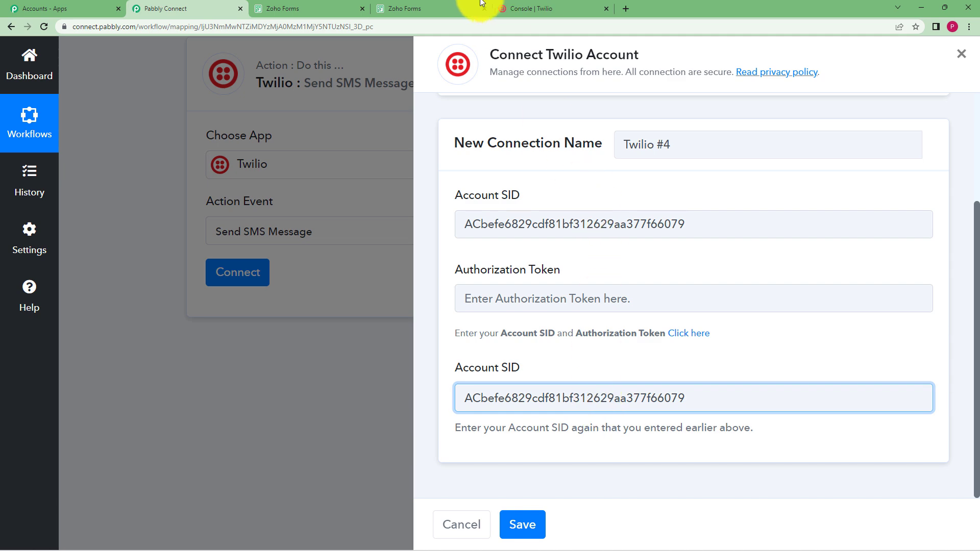
Step: Copy the Twilio Auth Token into the Authorization Token field and save the new connection
click(508, 5)
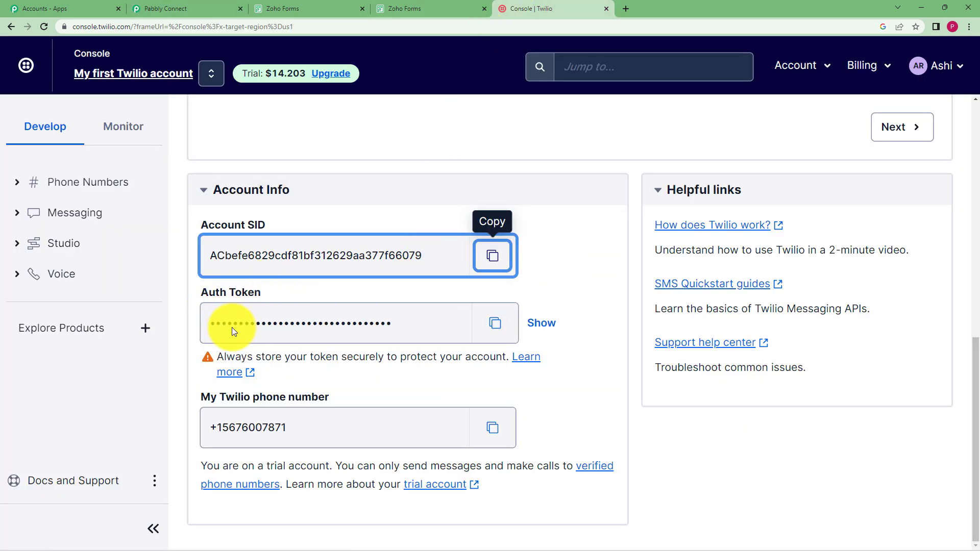
click(495, 323)
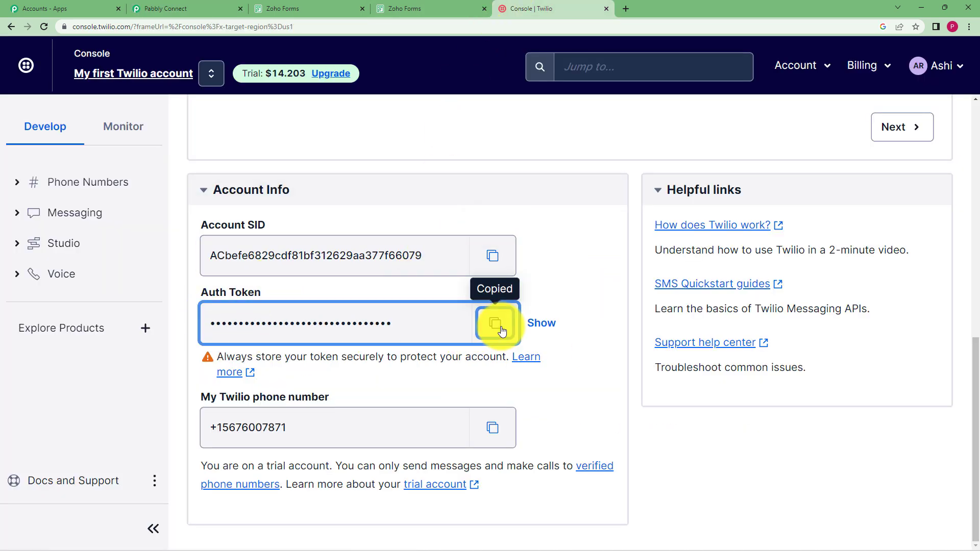
click(184, 7)
click(542, 297)
key(ctrl+v)
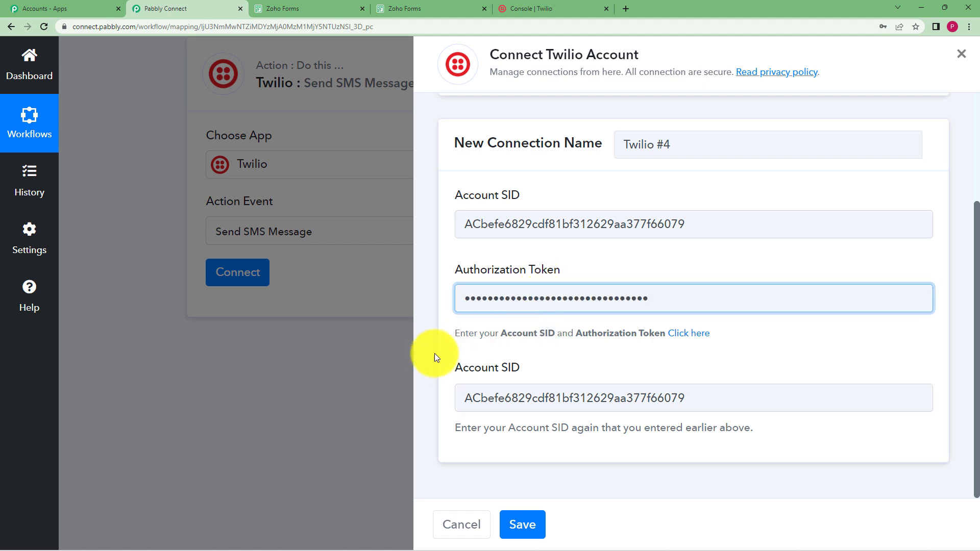
click(523, 525)
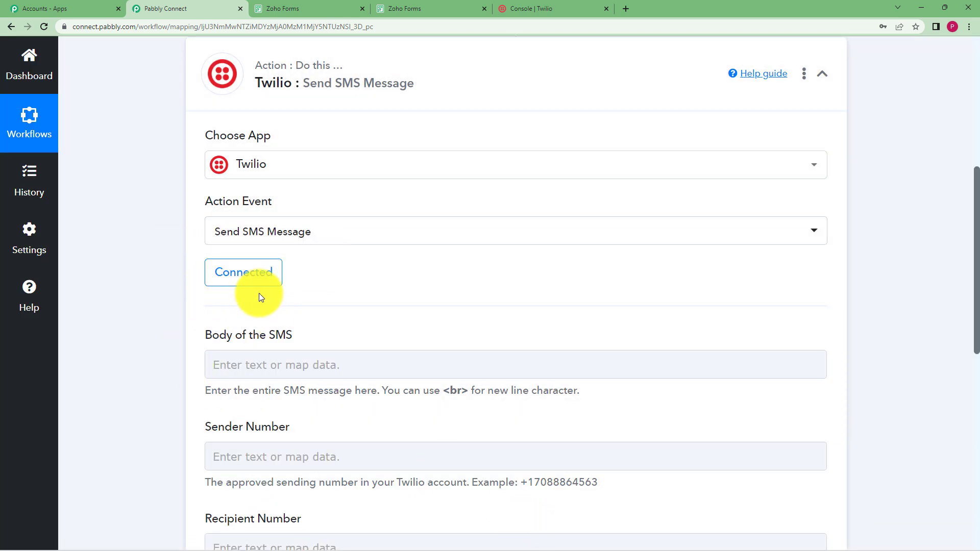
Step: Start the SMS body with "Dear," followed by the mapped First Name and Last Name form fields
scroll(197, 323, down, 2)
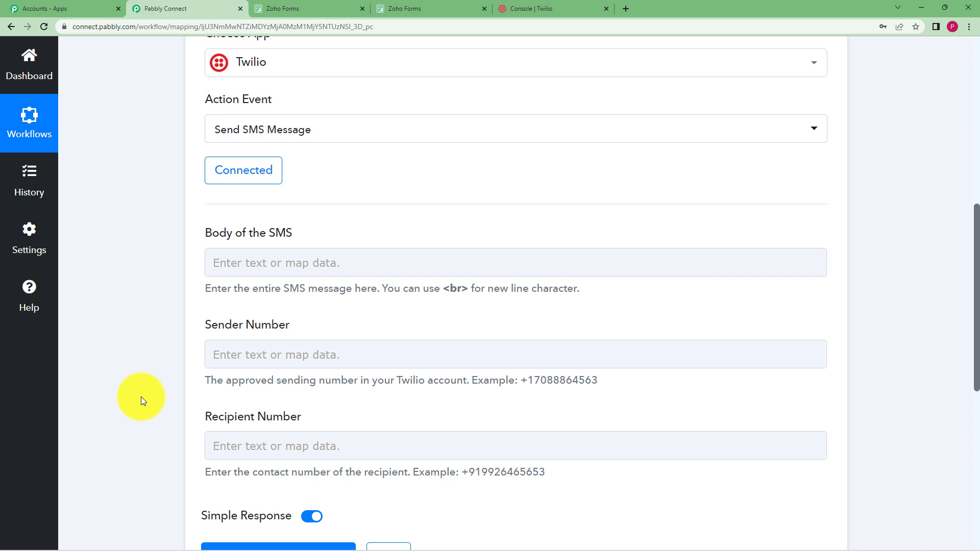
scroll(141, 397, down, 2)
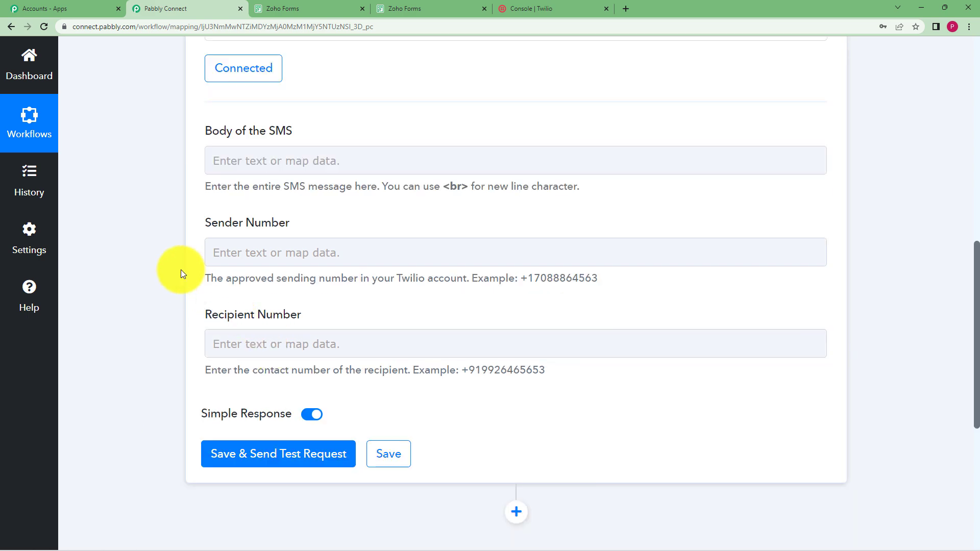
scroll(182, 271, up, 8)
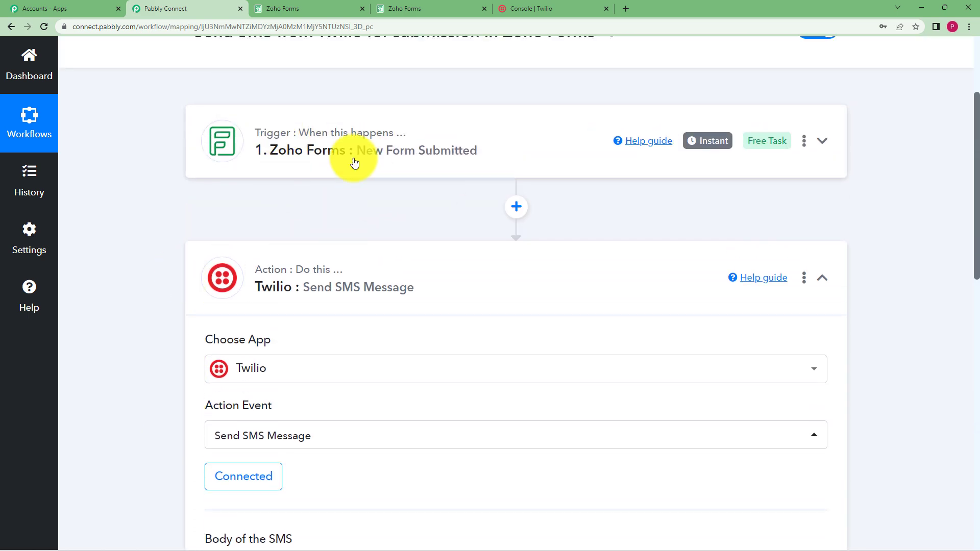
scroll(112, 249, down, 8)
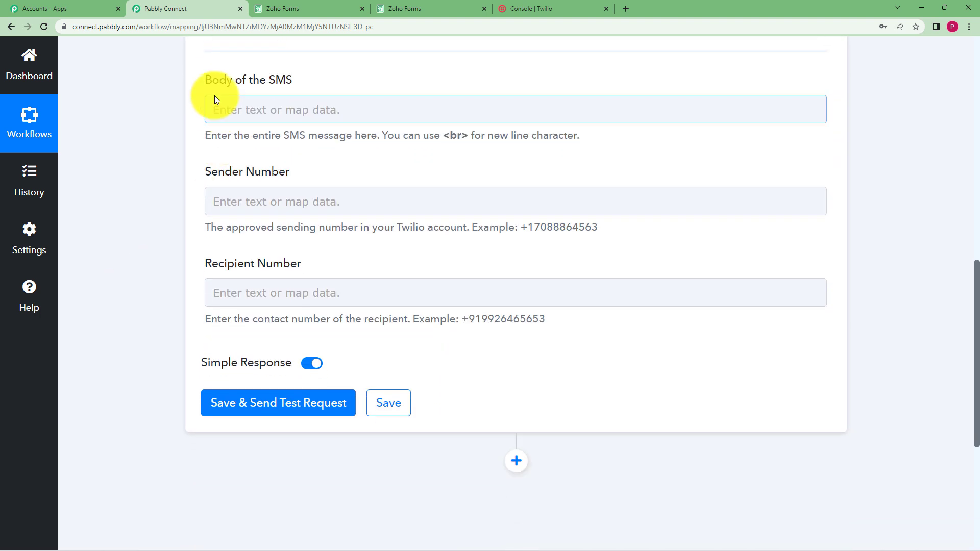
click(235, 114)
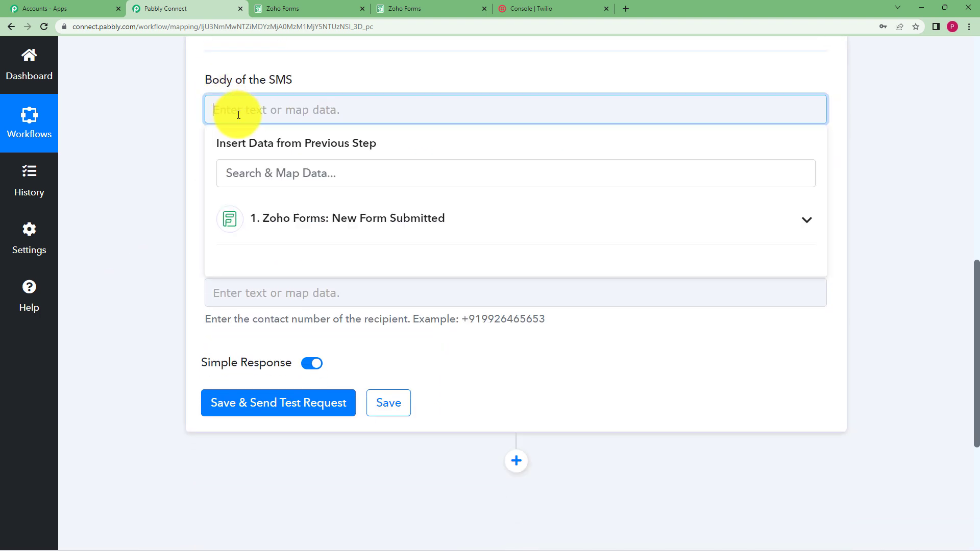
text(Dear)
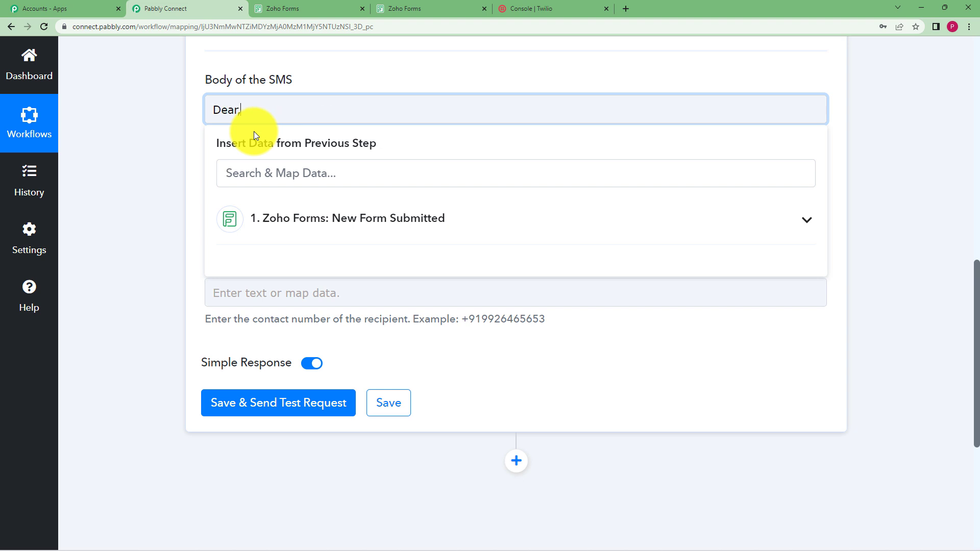
click(277, 221)
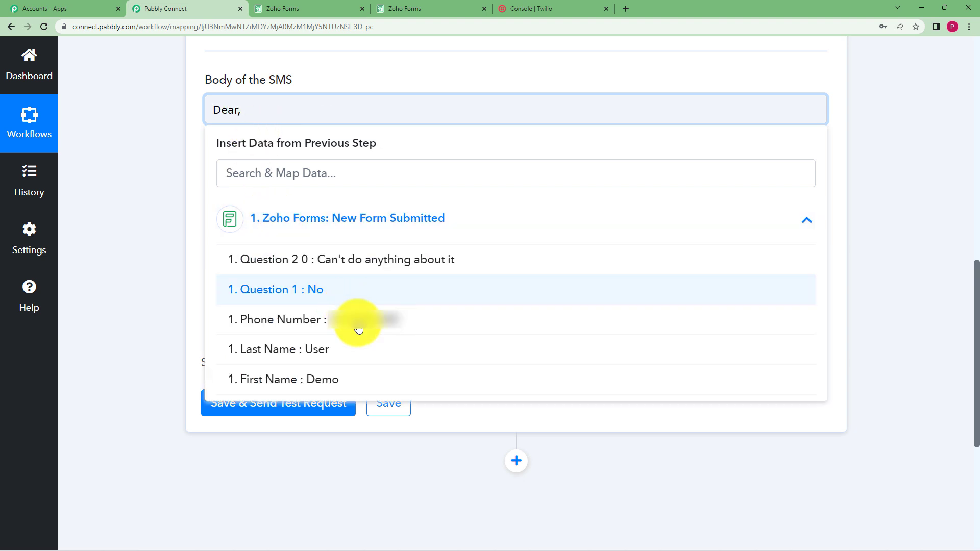
click(375, 378)
click(341, 238)
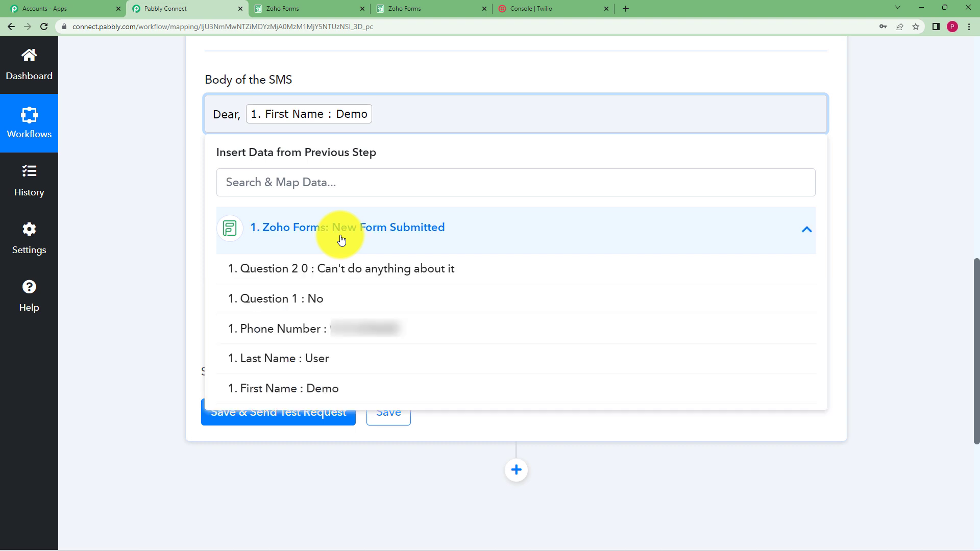
click(373, 363)
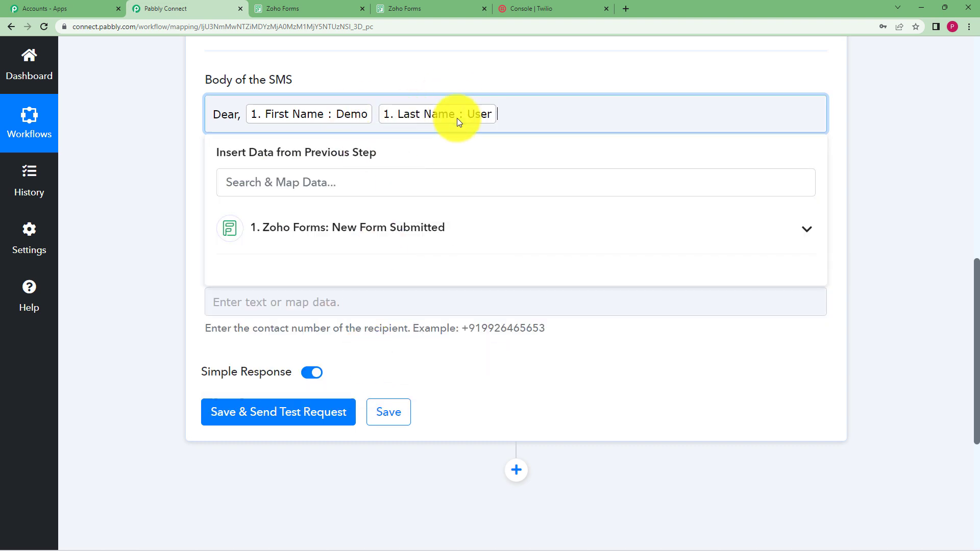
Step: Complete the SMS body with ", thank you for submitted the pollution survey form. We will get back to you shortly."
text(, thank u)
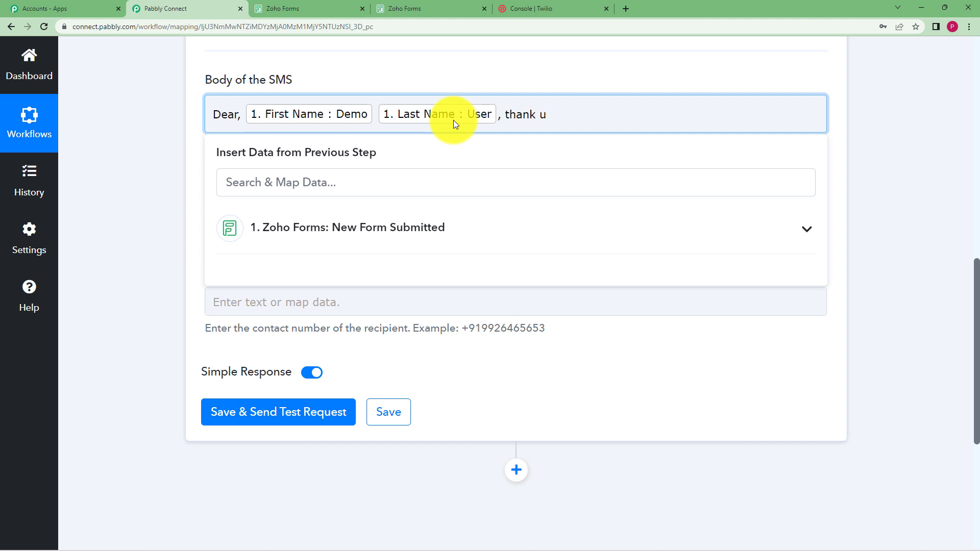
key(BackSpace)
text(you for submitte)
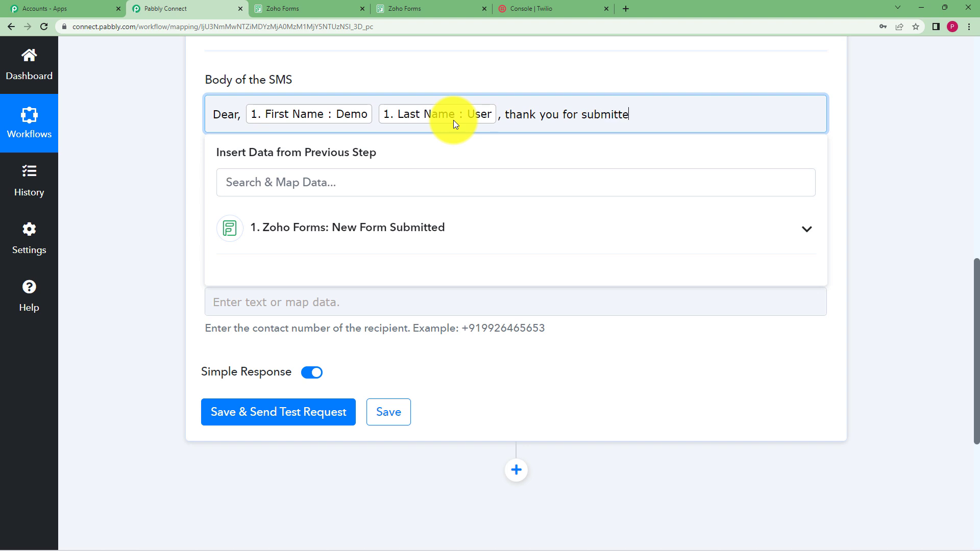
text(d the pollution sur)
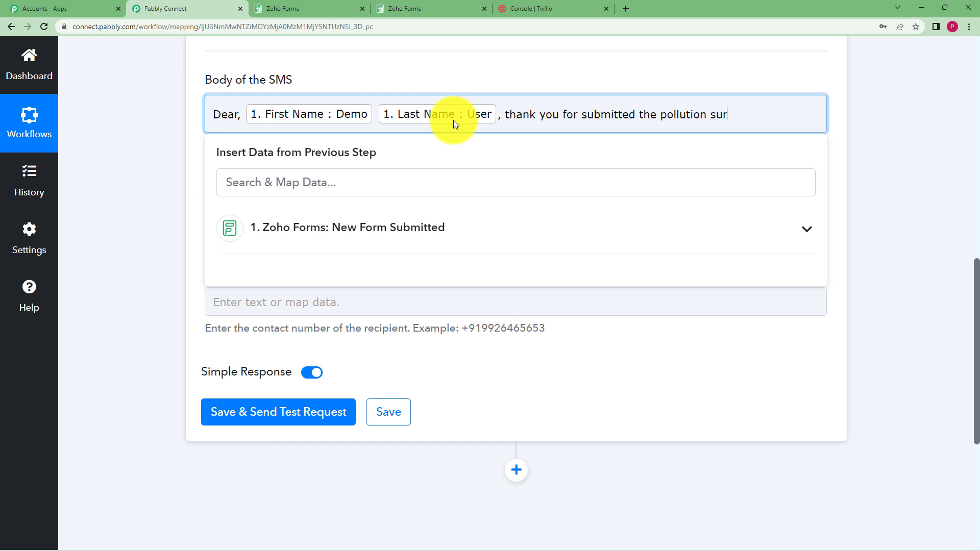
text(vey form. We will get back to)
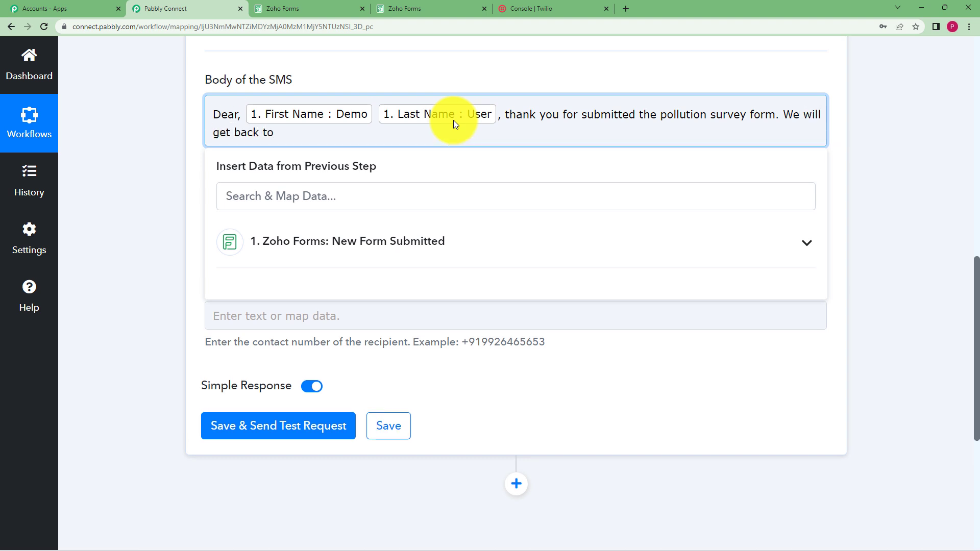
text( you shortly.)
click(184, 182)
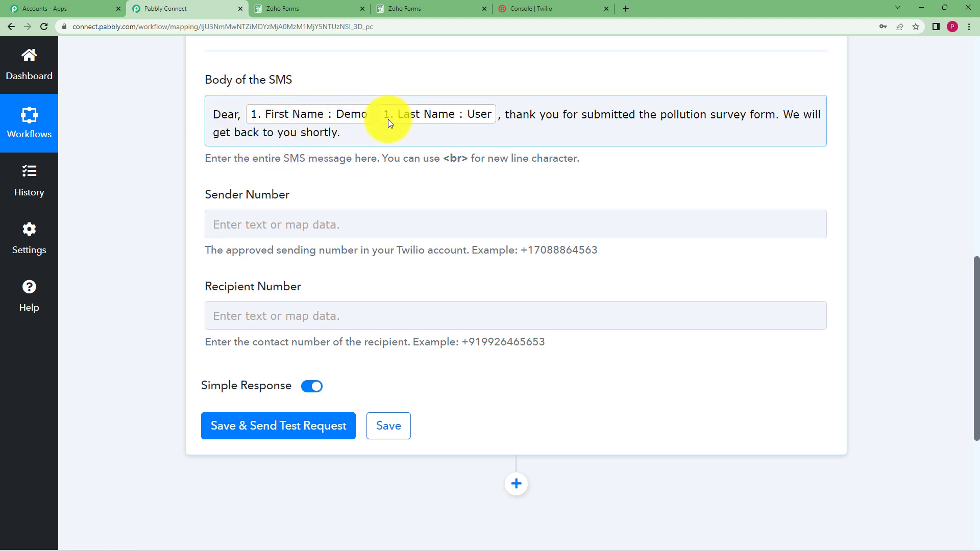
Step: Copy the Twilio phone number from the console and paste it into the Sender Number field
click(271, 221)
click(182, 250)
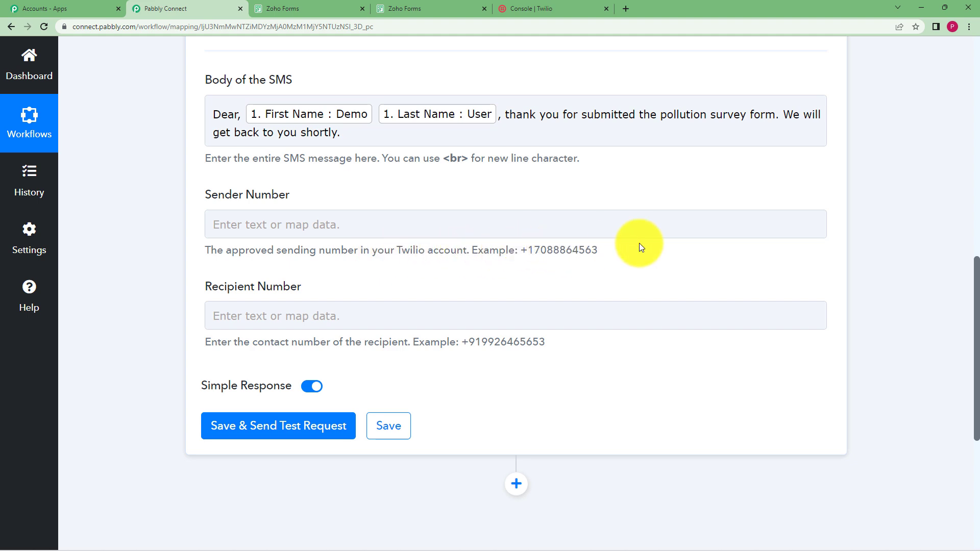
click(541, 7)
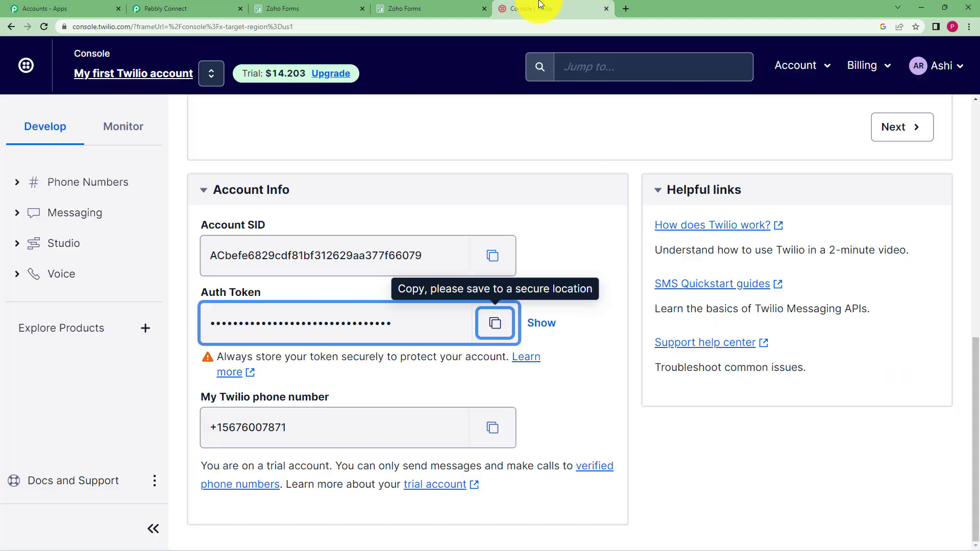
drag(356, 427, 261, 434)
drag(194, 440, 204, 445)
click(542, 401)
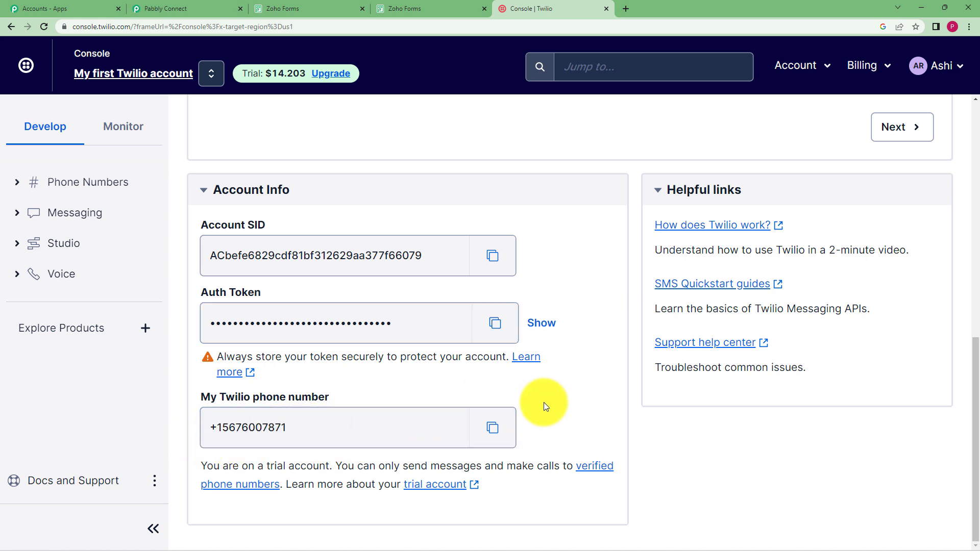
click(494, 430)
click(185, 5)
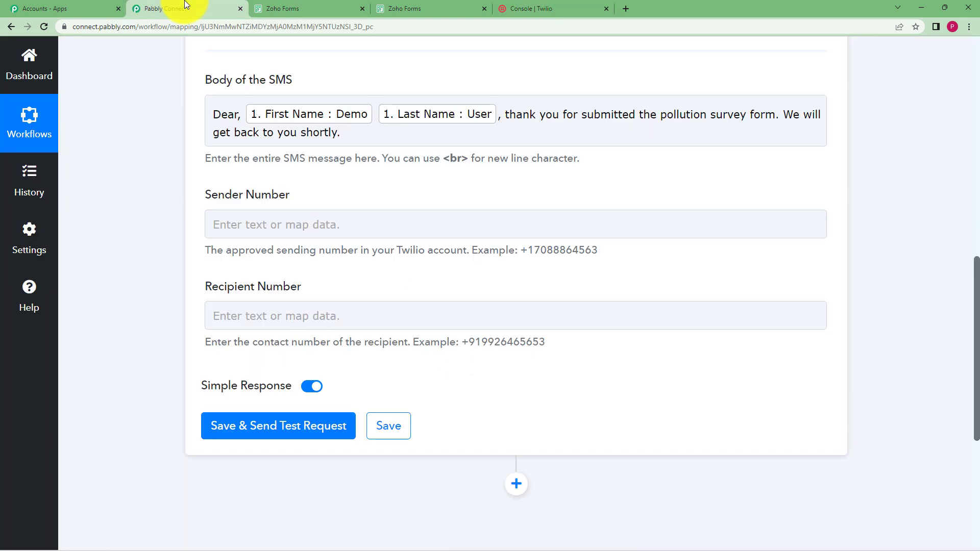
click(416, 225)
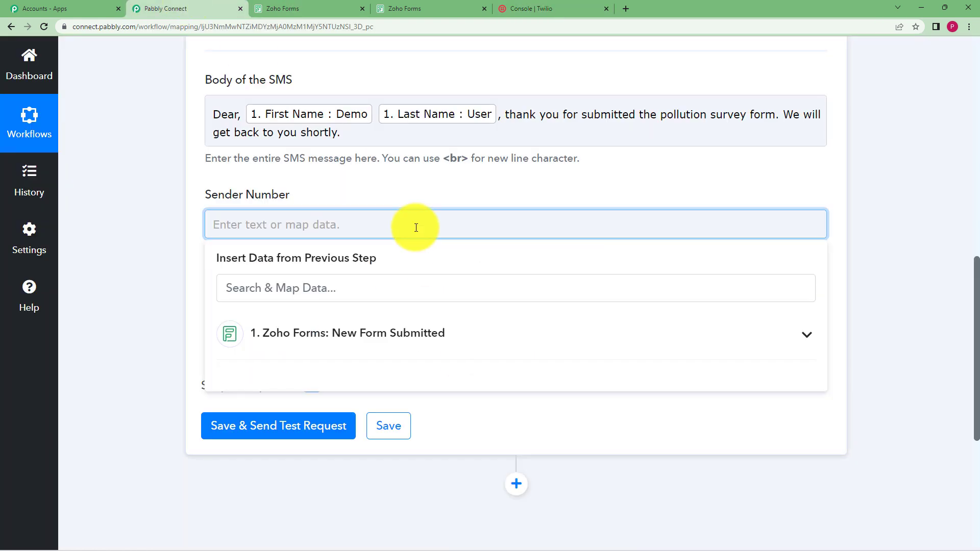
key(ctrl+v)
click(160, 317)
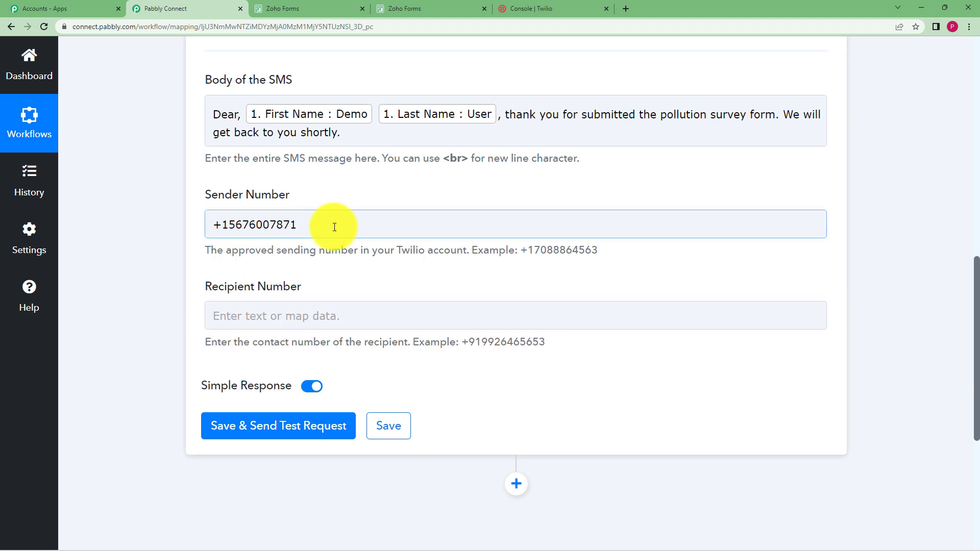
Step: Set the Recipient Number to +91 followed by the mapped Phone Number form field
click(252, 316)
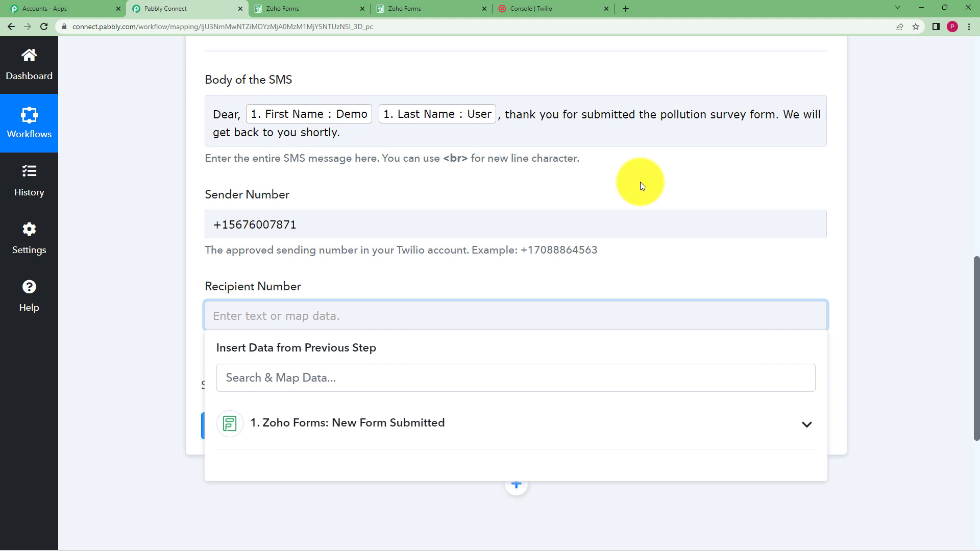
text(+91)
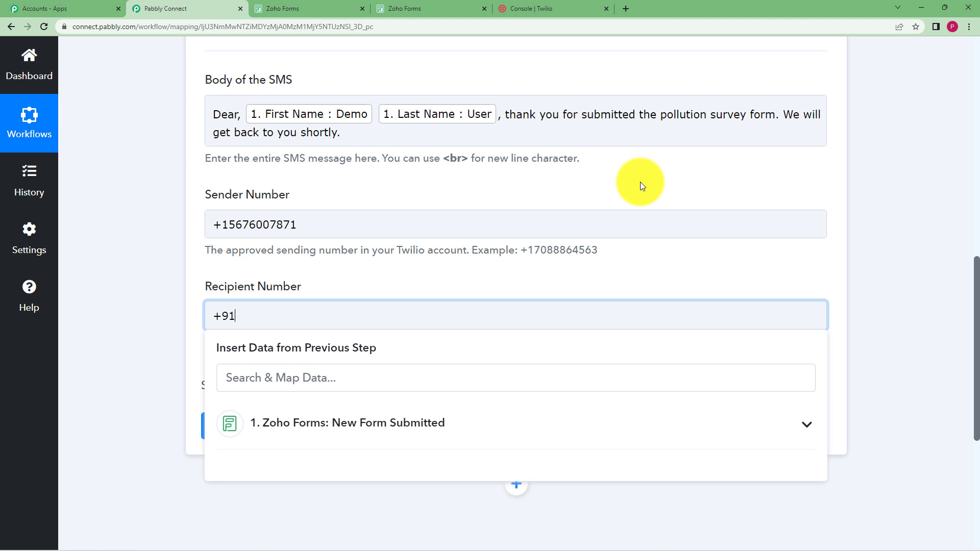
click(461, 435)
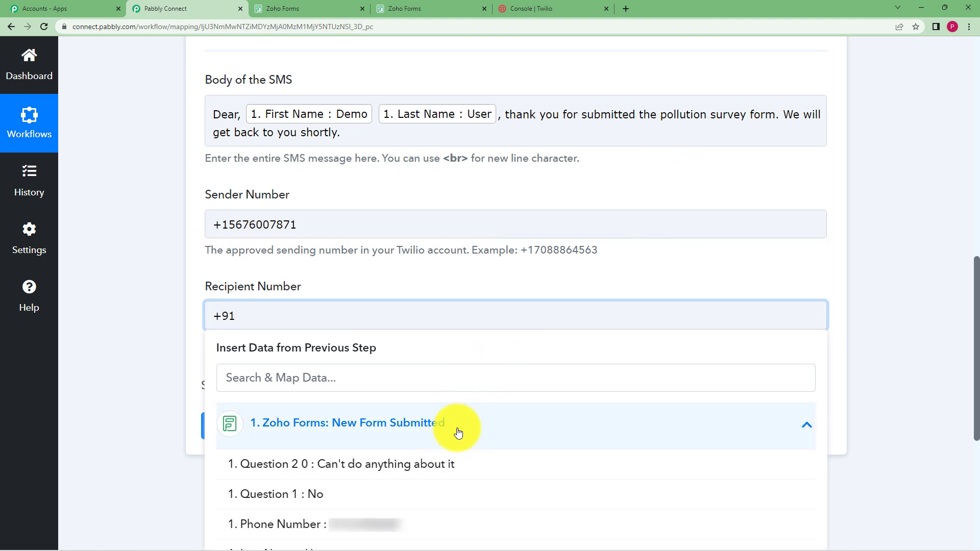
click(408, 522)
click(181, 349)
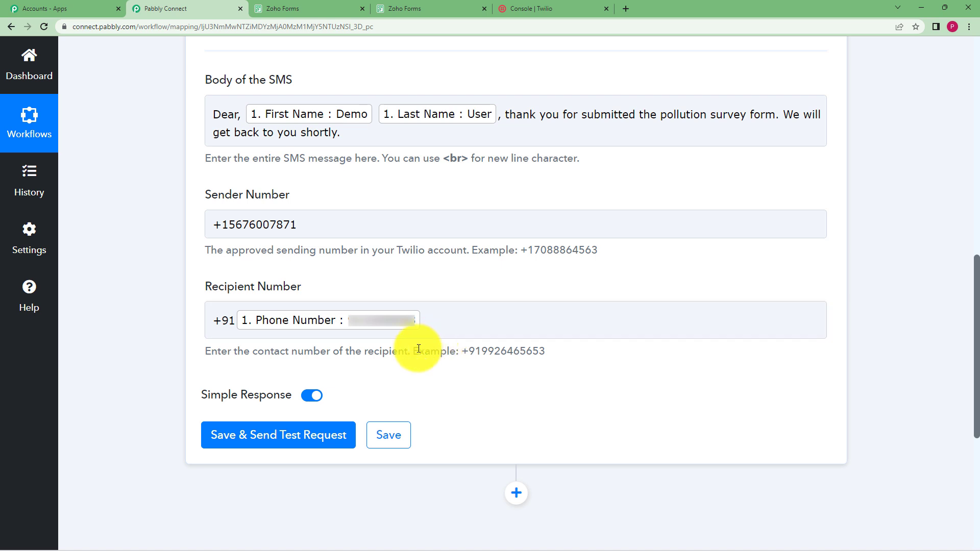
Step: Save and send a test request, then review the response received and the delivered text message
click(337, 432)
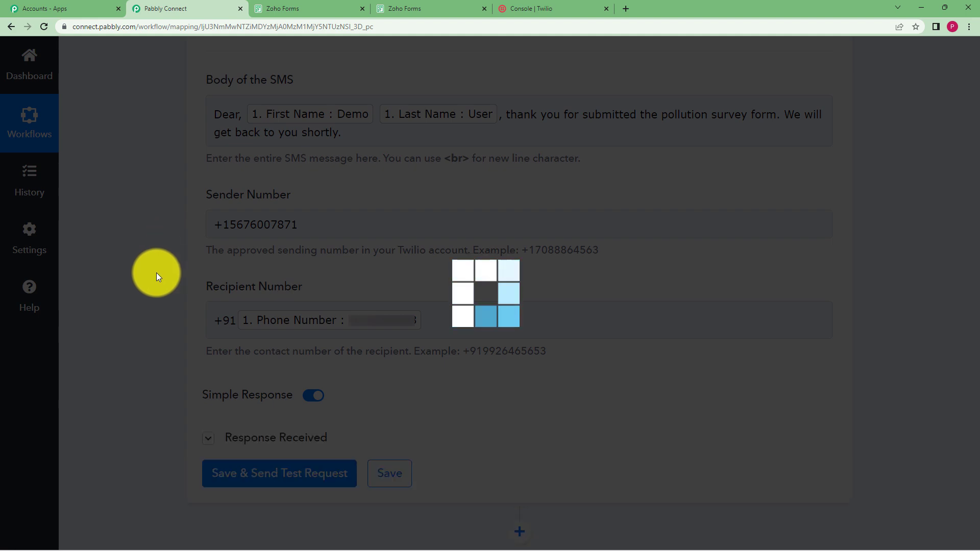
scroll(157, 276, down, 4)
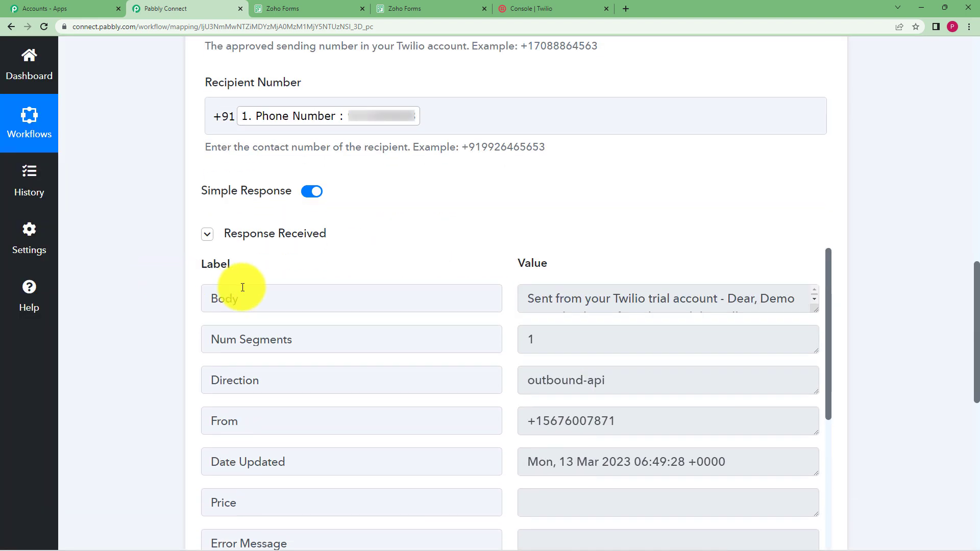
scroll(513, 317, down, 4)
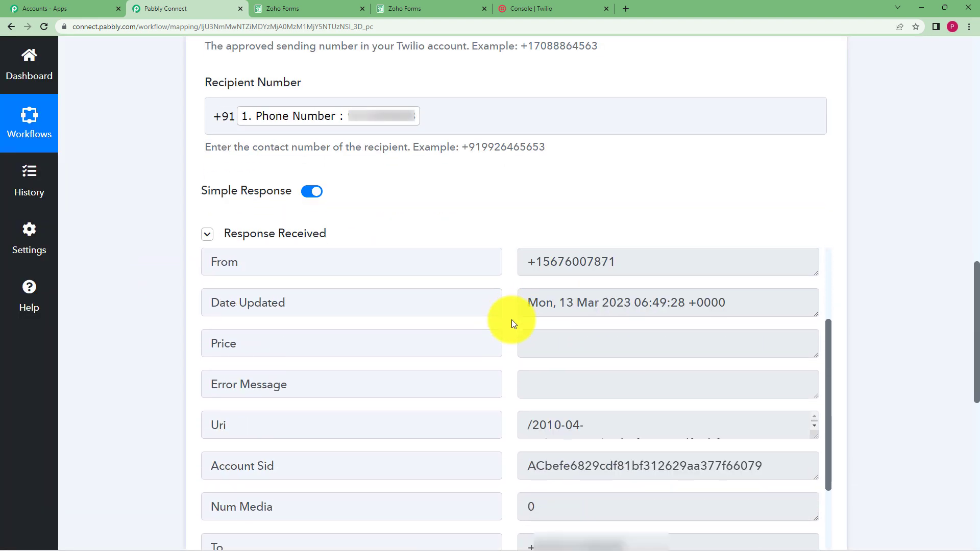
scroll(511, 327, down, 5)
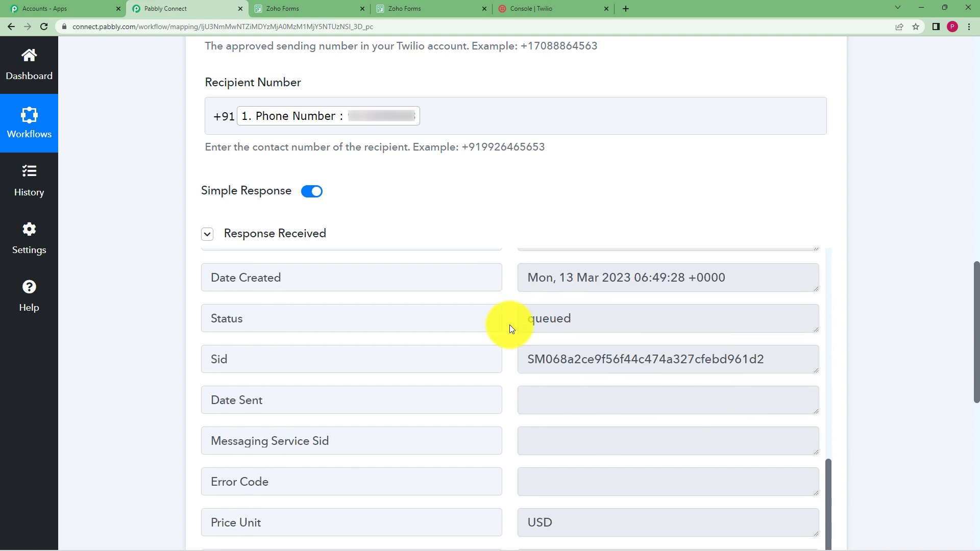
scroll(510, 324, up, 8)
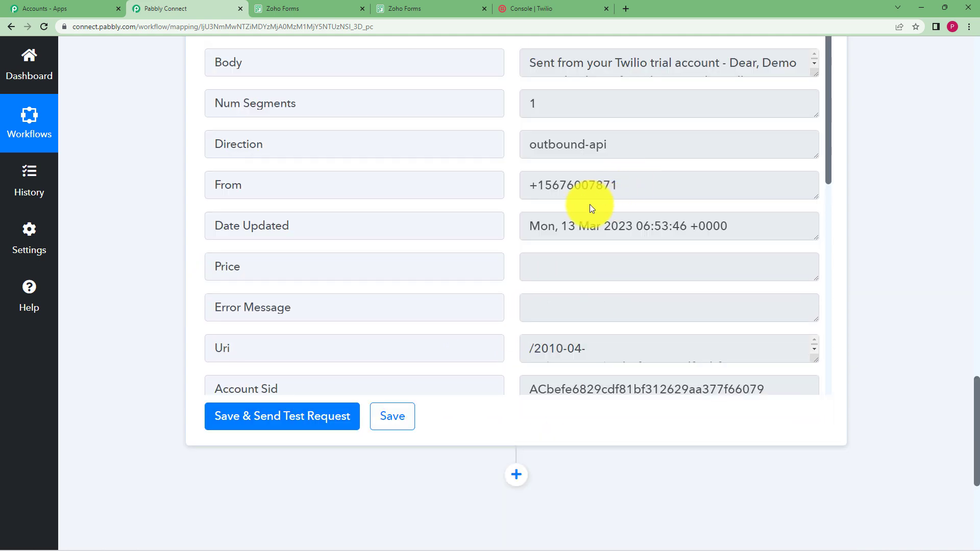
scroll(561, 208, up, 3)
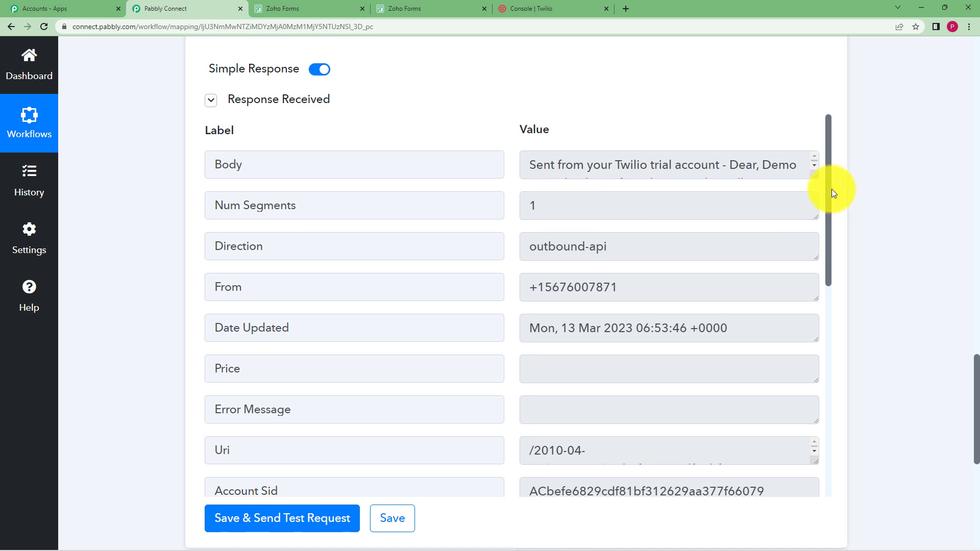
drag(817, 178, 818, 228)
scroll(880, 240, up, 2)
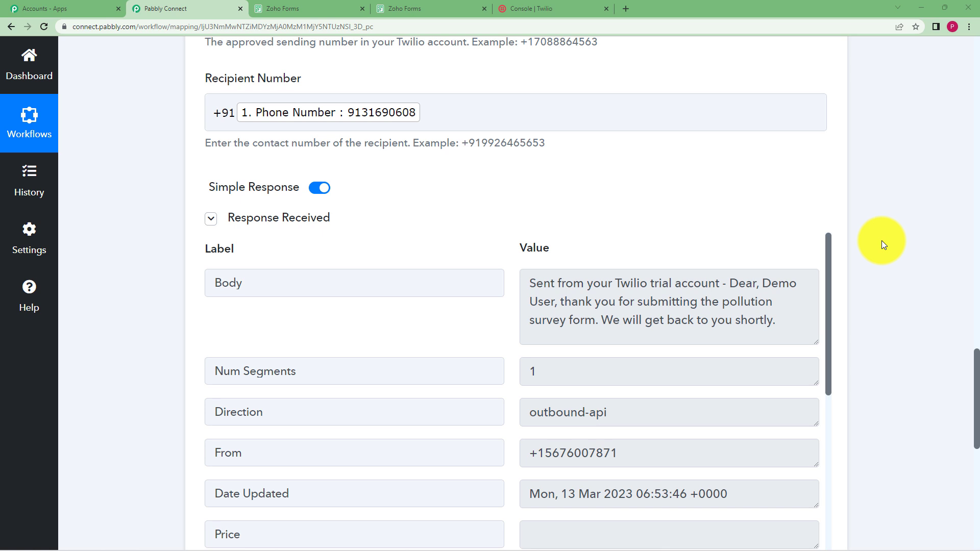
scroll(880, 241, down, 2)
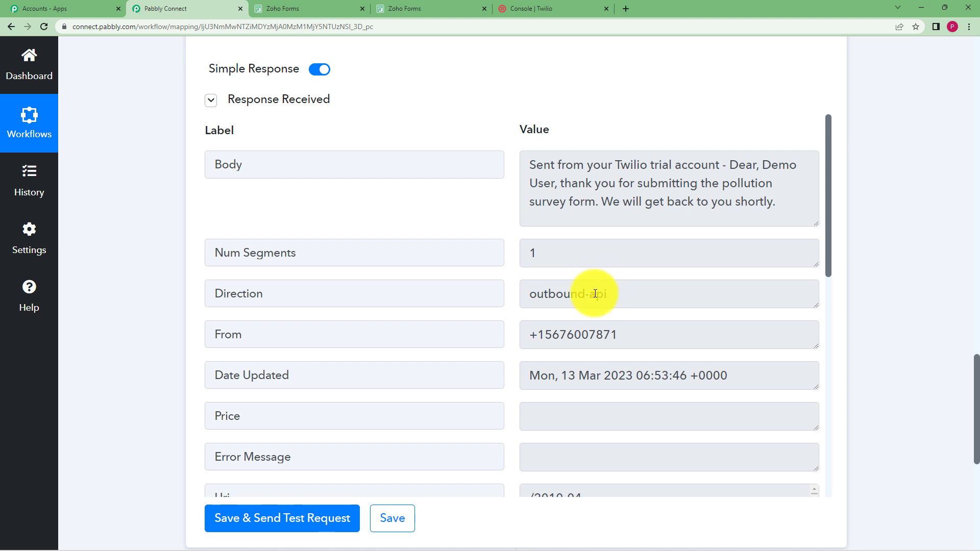
drag(529, 162, 684, 345)
key(alt+Tab)
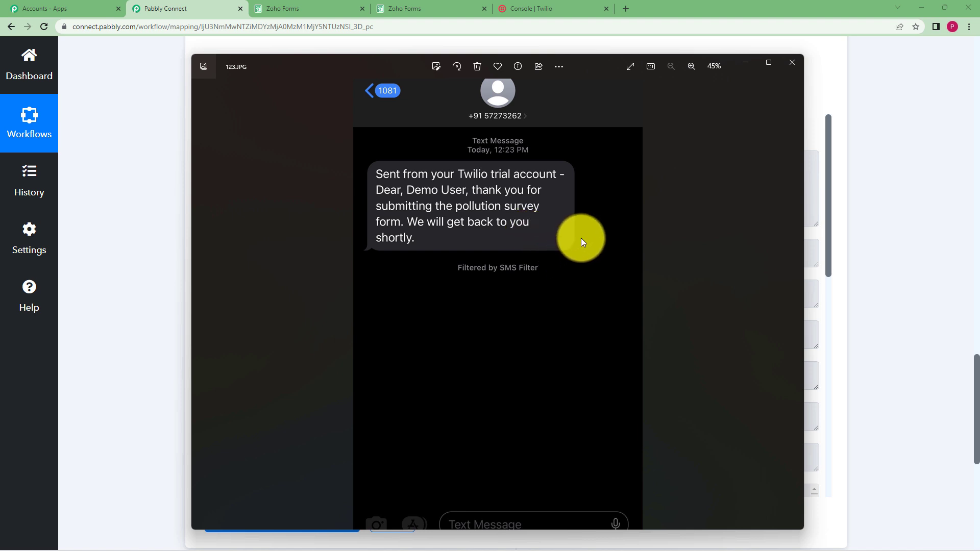
click(741, 63)
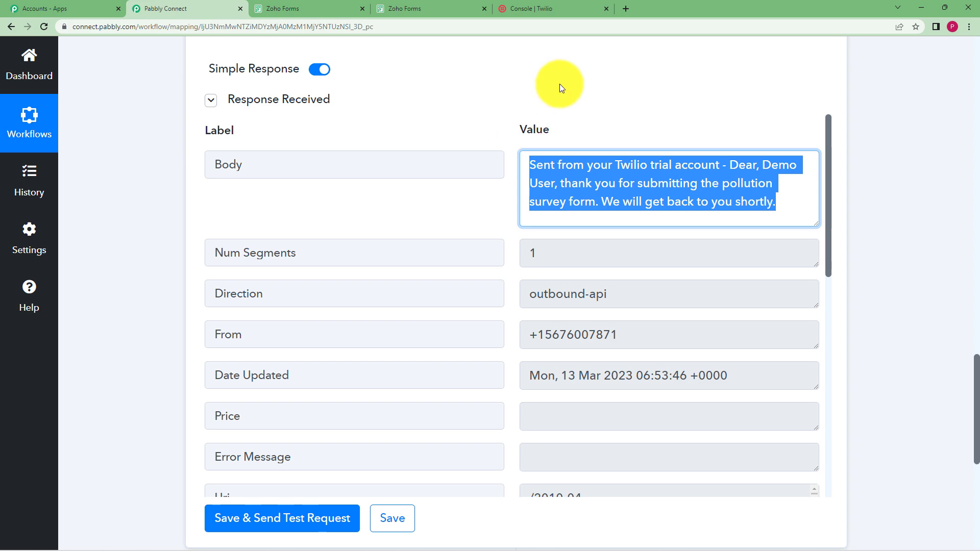
Step: Review the workflow's trigger and action overview and the Zoho Forms webhook and submission tabs
click(394, 225)
scroll(397, 229, up, 18)
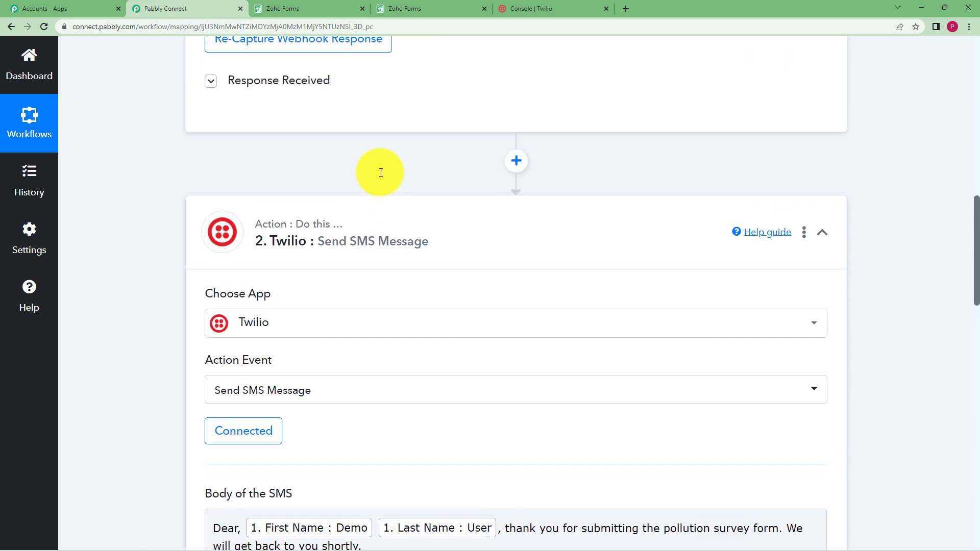
click(469, 287)
scroll(470, 290, up, 8)
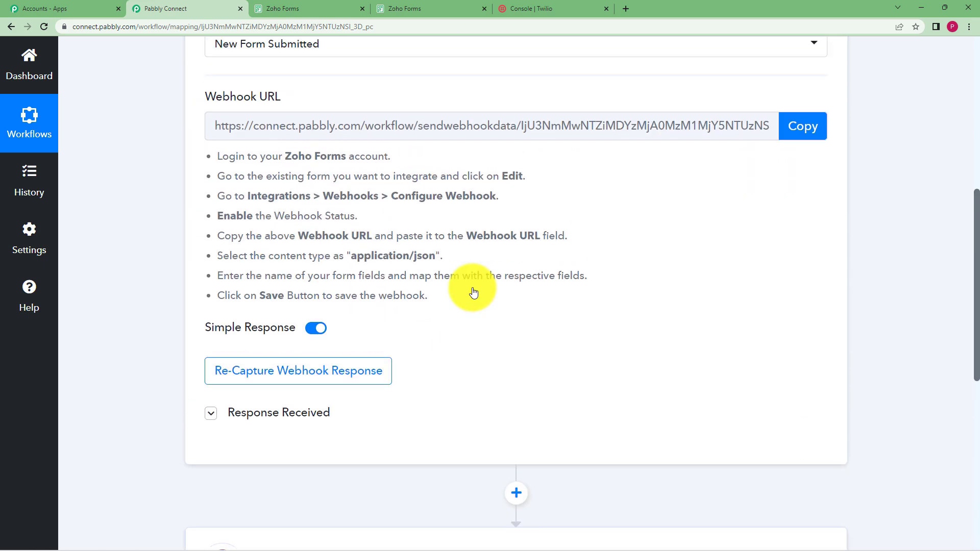
scroll(474, 292, up, 5)
click(515, 284)
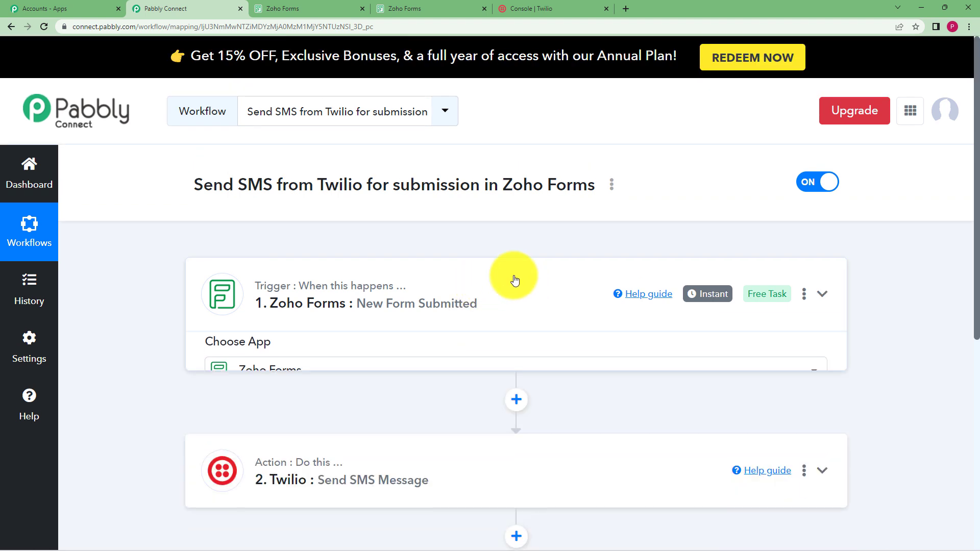
scroll(313, 342, down, 1)
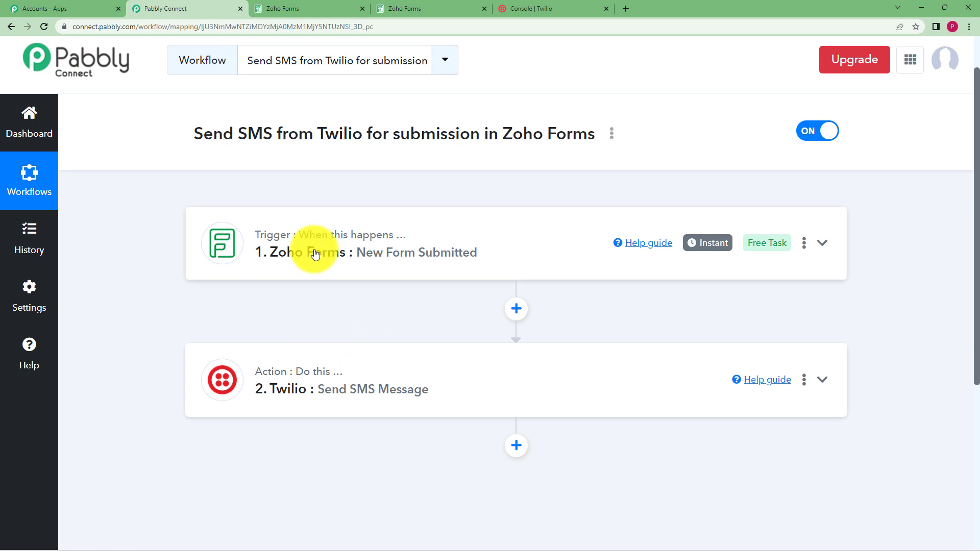
click(311, 9)
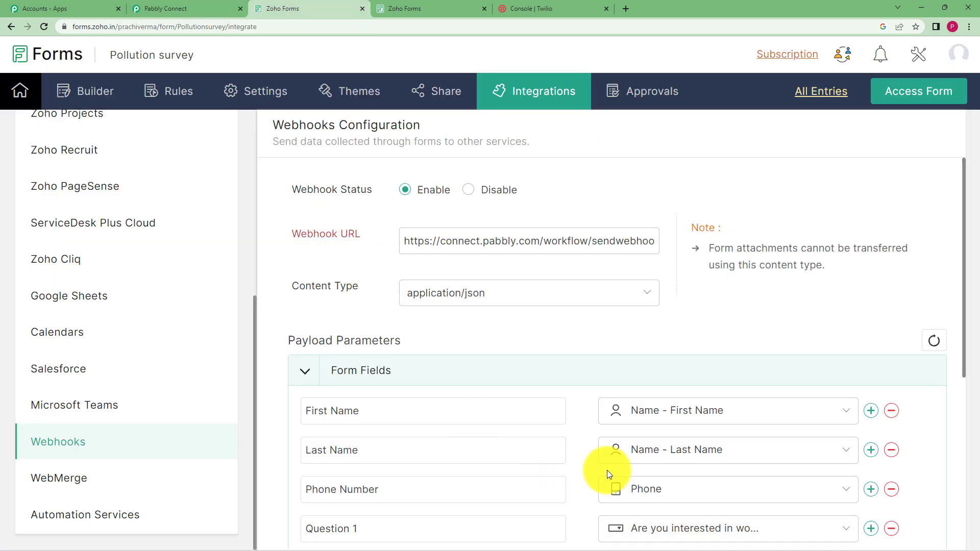
click(390, 9)
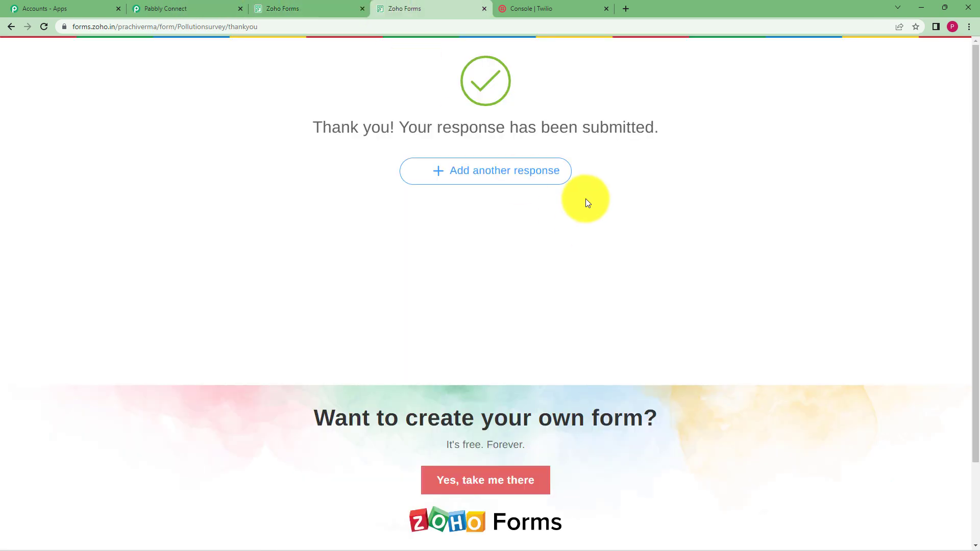
click(191, 8)
Step: Review the trigger's captured form response, the Twilio action settings and the Twilio console phone number
click(380, 268)
scroll(118, 304, down, 8)
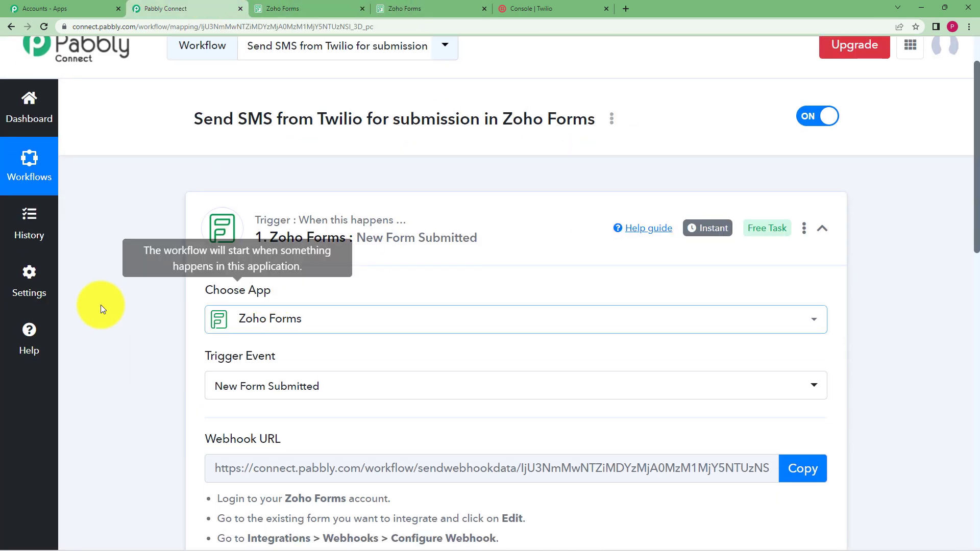
click(284, 312)
scroll(230, 328, down, 5)
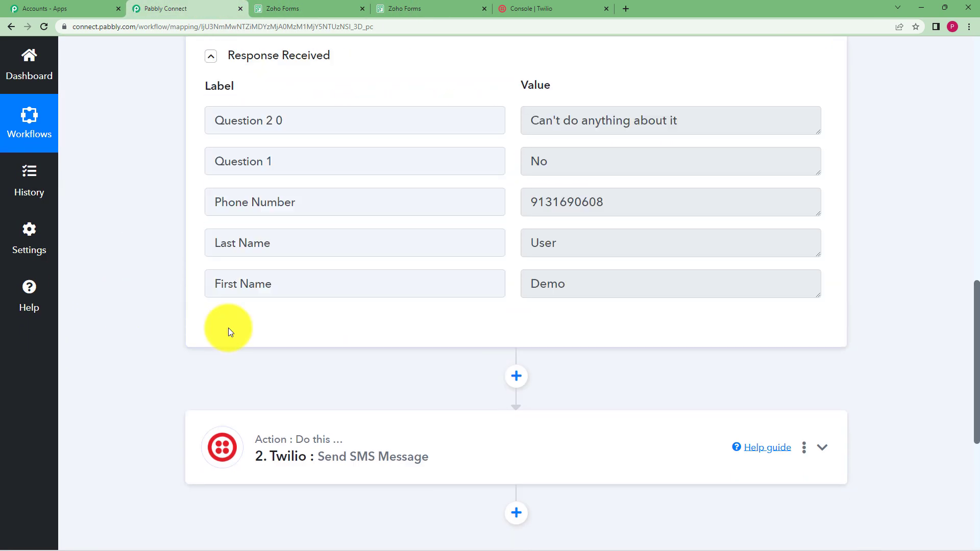
scroll(229, 327, down, 2)
scroll(376, 280, down, 3)
click(436, 214)
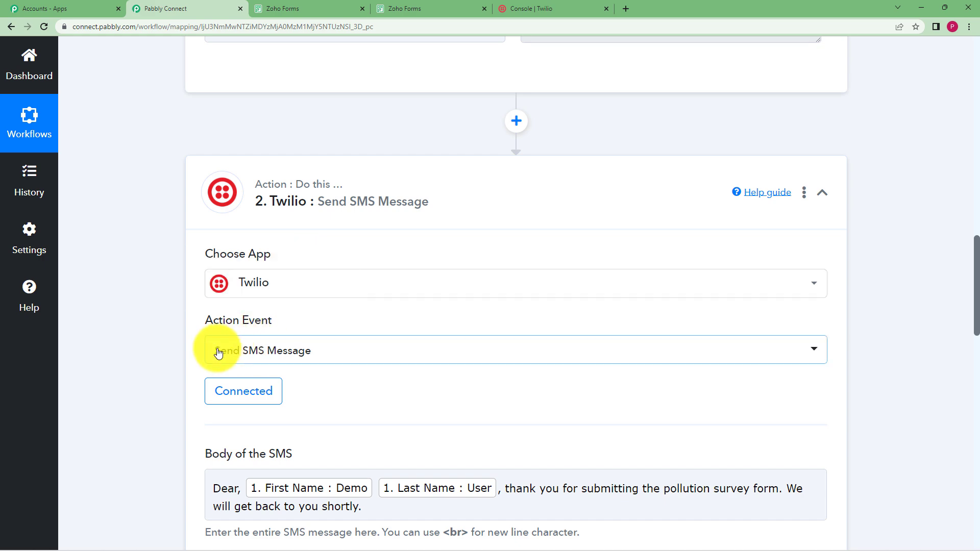
scroll(326, 383, down, 3)
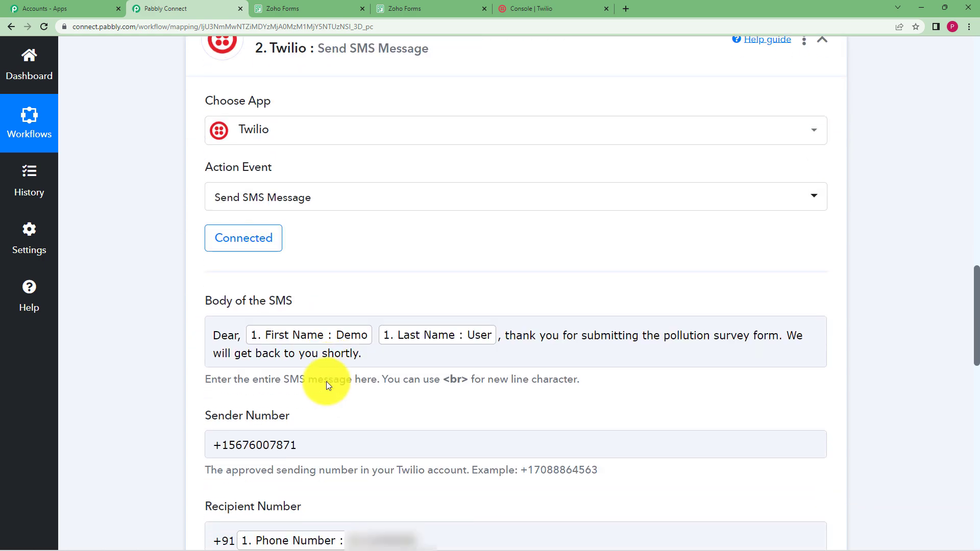
scroll(205, 361, down, 3)
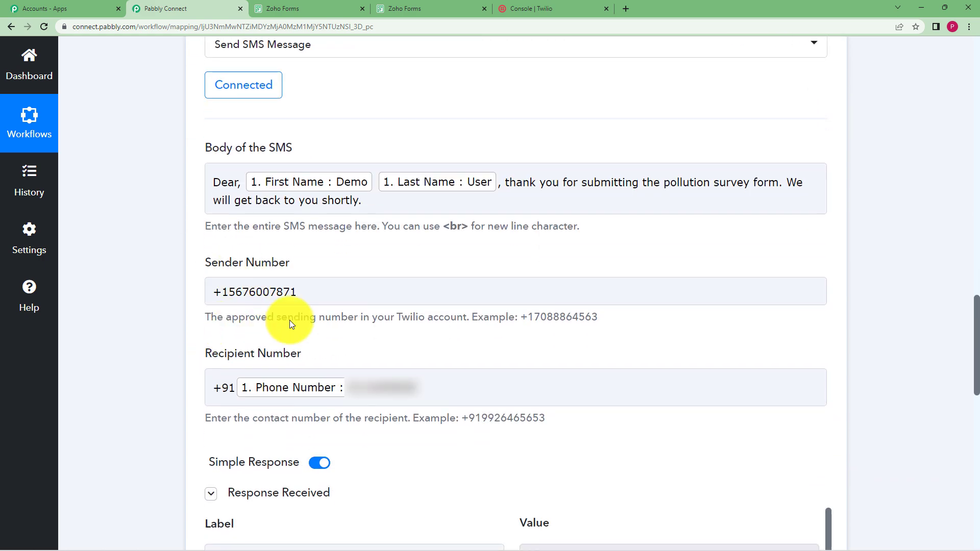
click(530, 8)
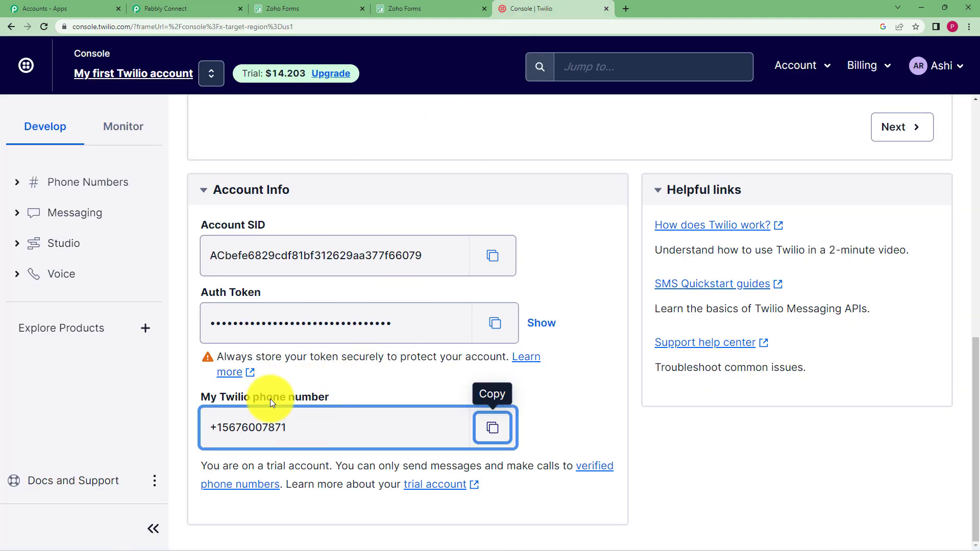
click(186, 8)
scroll(171, 404, down, 3)
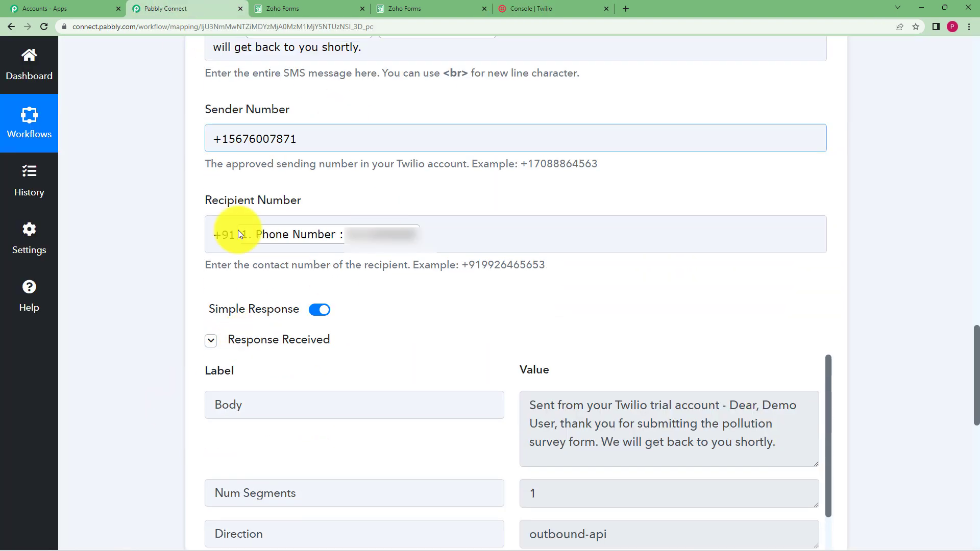
mouse_move(220, 371)
scroll(220, 371, down, 3)
scroll(149, 356, down, 6)
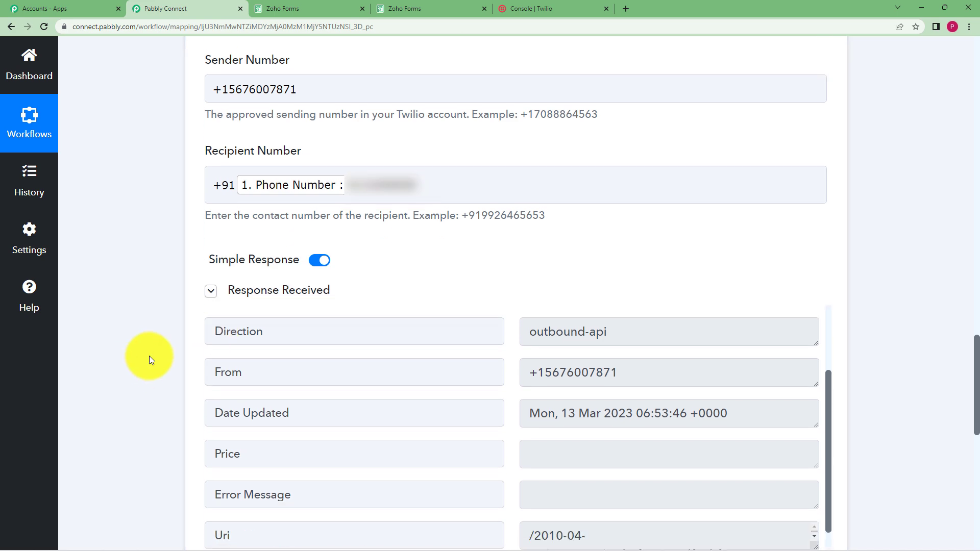
scroll(432, 347, up, 2)
scroll(433, 347, up, 1)
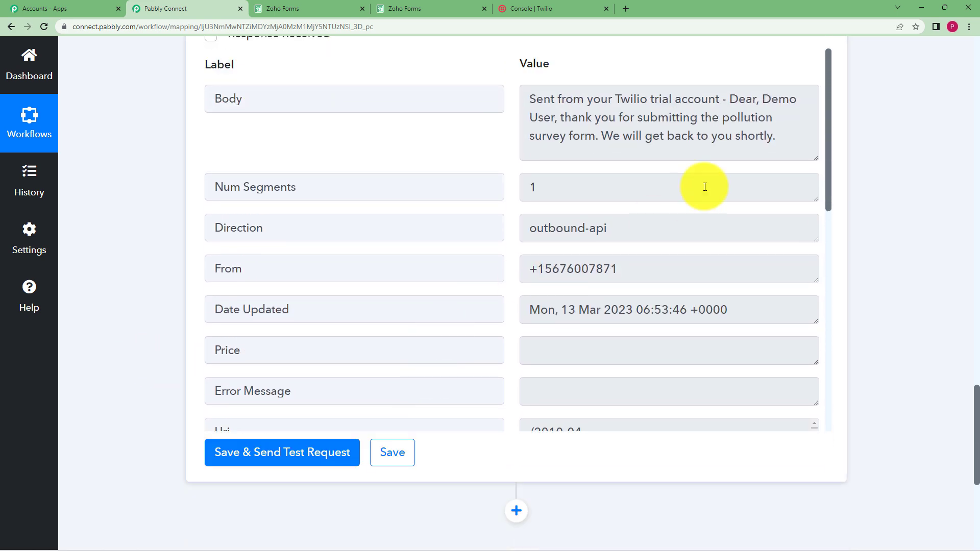